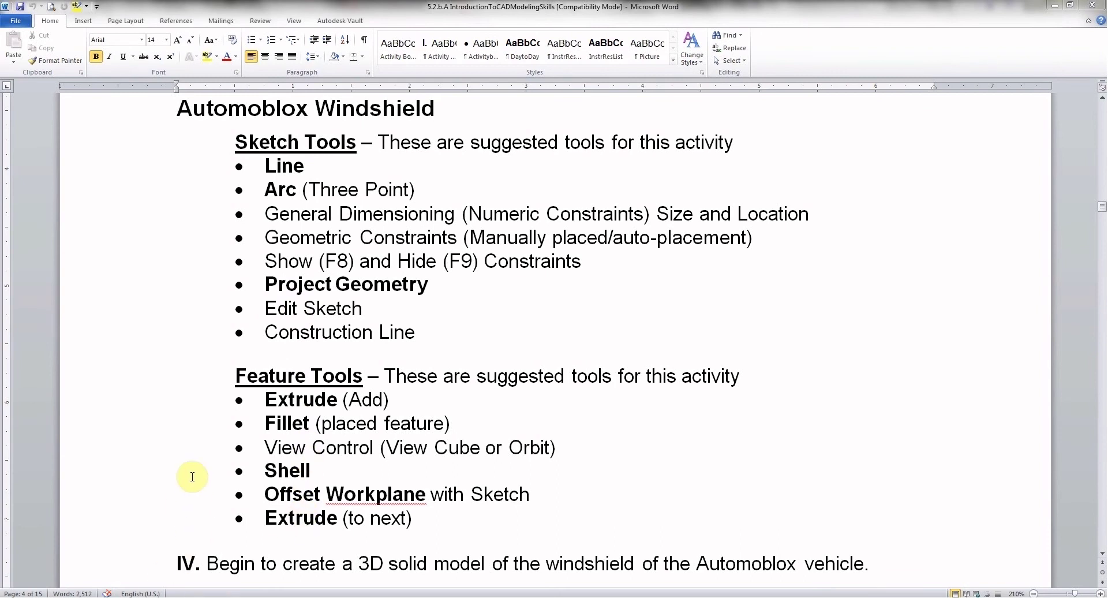
- Scroll the Word document to the page 5 windshield dimension drawing
{"action": "scroll", "coordinate": [192, 477], "scroll_direction": "down", "scroll_amount": 6}
{"action": "scroll", "coordinate": [193, 477], "scroll_direction": "down", "scroll_amount": 6}
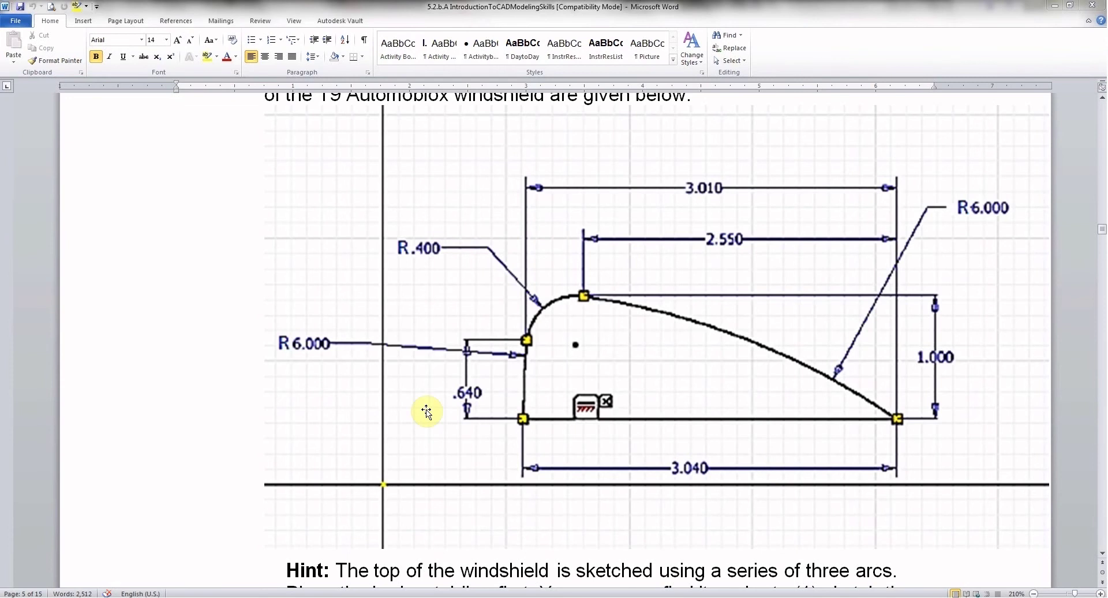
{"action": "scroll", "coordinate": [427, 411], "scroll_direction": "down", "scroll_amount": 15}
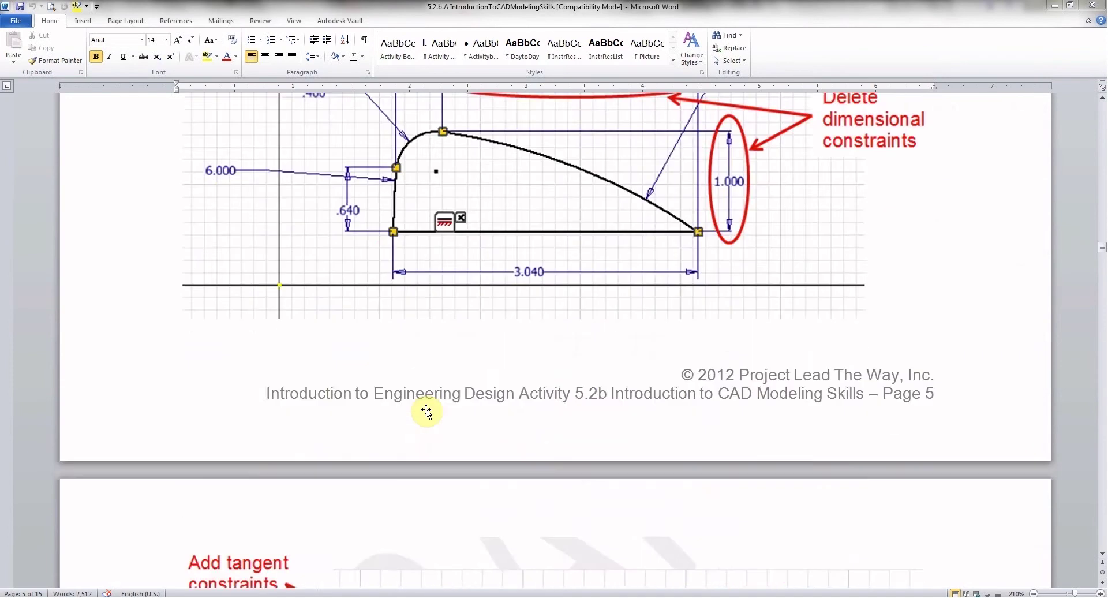
{"action": "scroll", "coordinate": [427, 411], "scroll_direction": "down", "scroll_amount": 5}
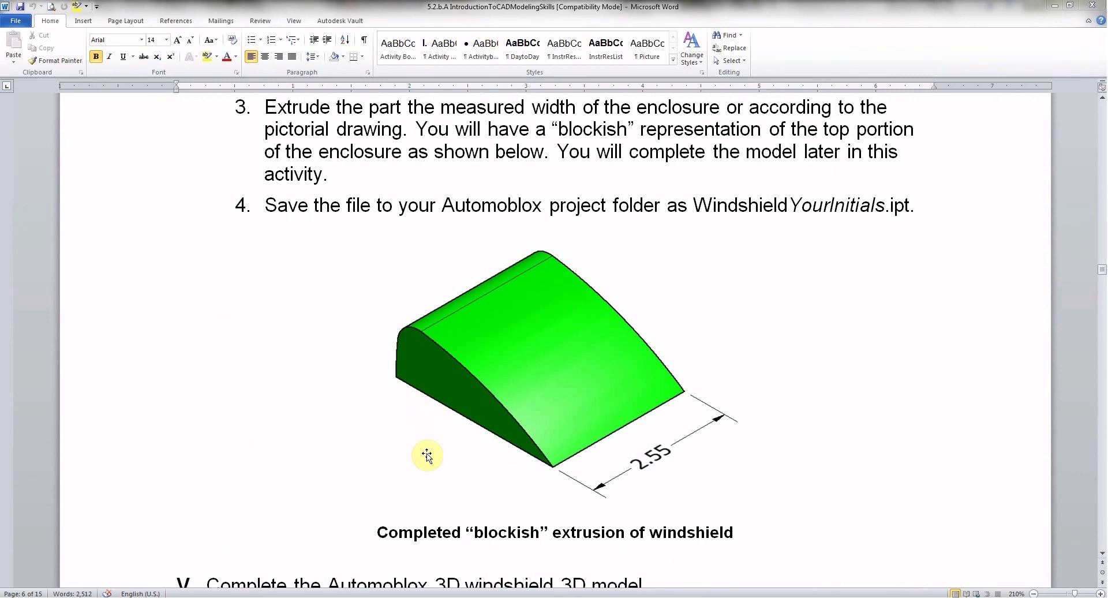
{"action": "scroll", "coordinate": [427, 456], "scroll_direction": "up", "scroll_amount": 15}
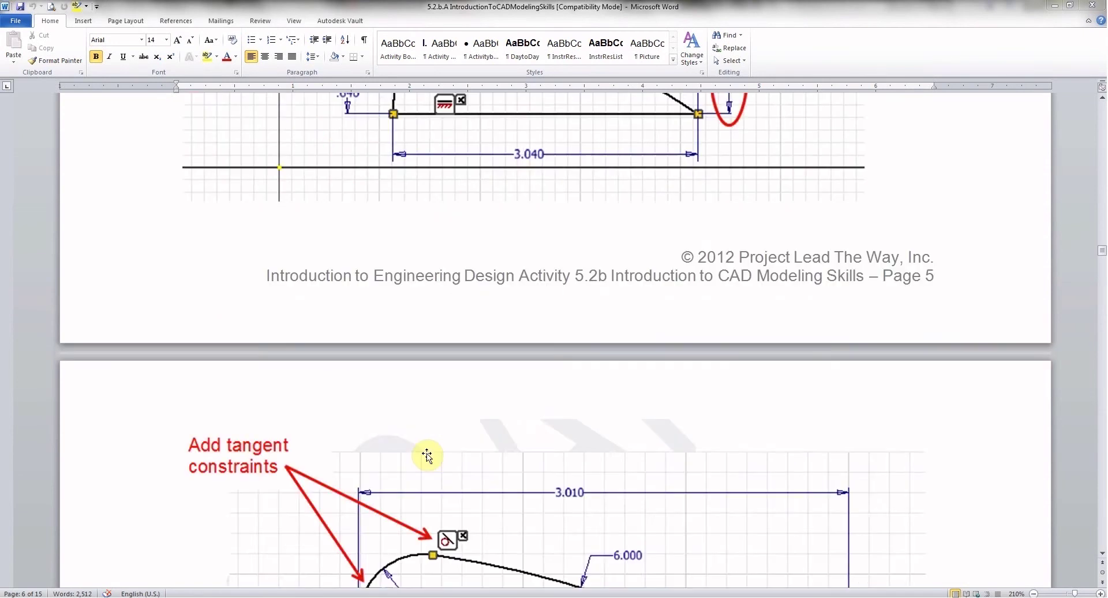
{"action": "scroll", "coordinate": [429, 456], "scroll_direction": "up", "scroll_amount": 12}
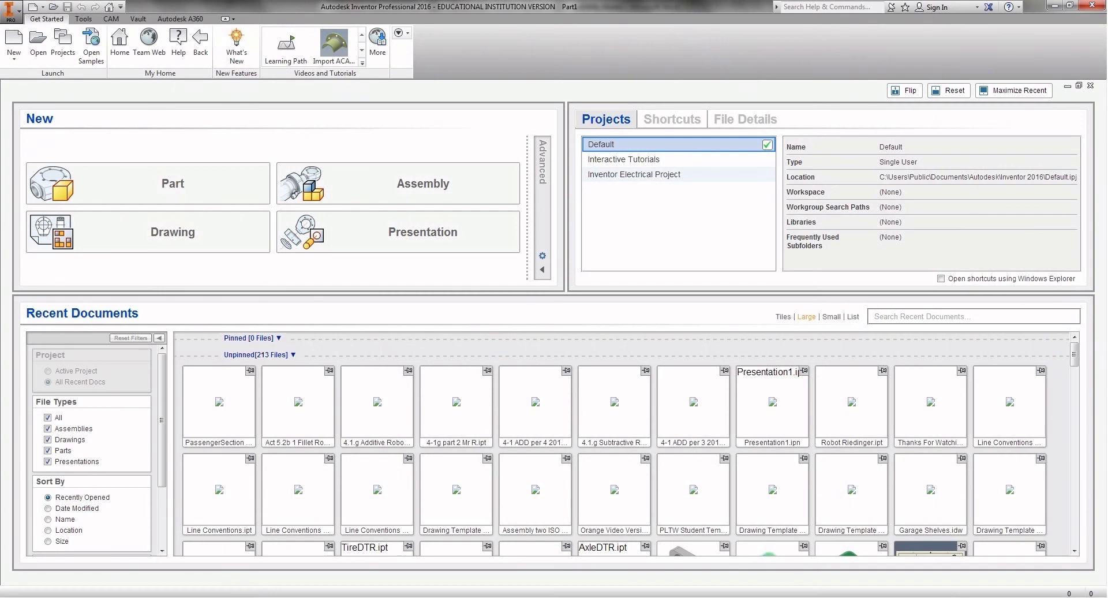
- Create a new part and start a 2D sketch on the XY plane, checking the Word drawing
{"action": "left_click", "coordinate": [190, 183]}
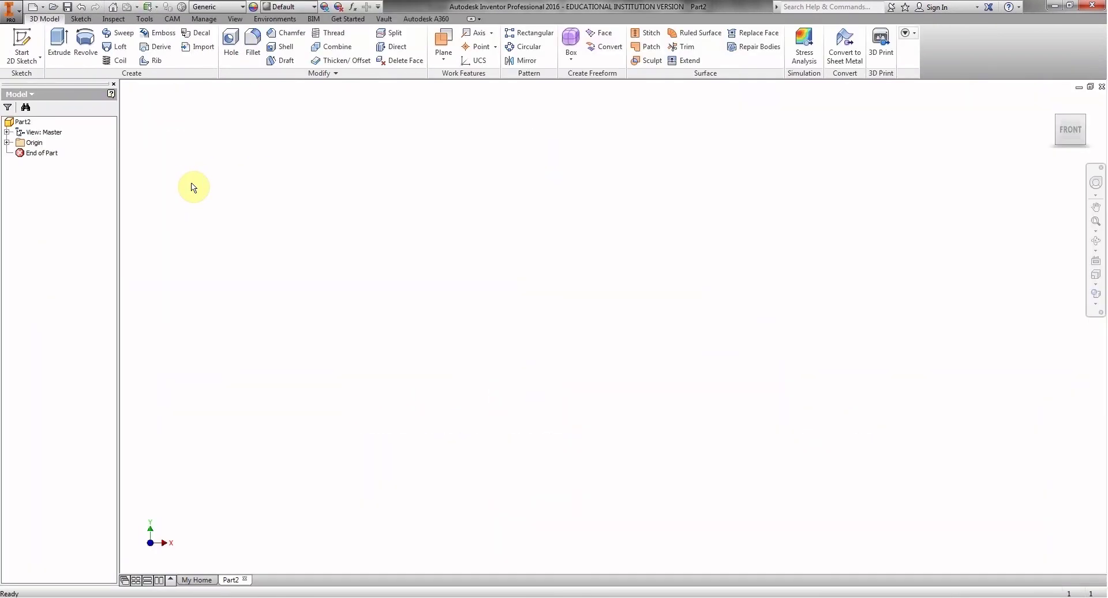
{"action": "left_click", "coordinate": [29, 43]}
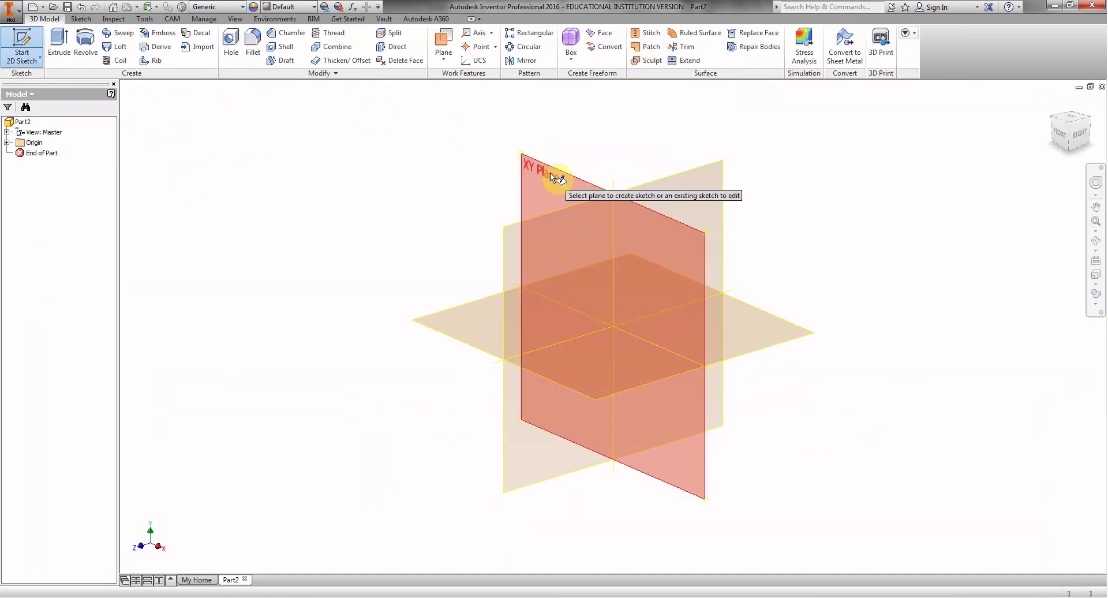
{"action": "left_click", "coordinate": [522, 164]}
{"action": "mouse_move", "coordinate": [793, 137]}
{"action": "middle_mouse_down"}
{"action": "mouse_move", "coordinate": [468, 260]}
{"action": "mouse_move", "coordinate": [334, 346]}
{"action": "mouse_move", "coordinate": [339, 372]}
{"action": "middle_mouse_up"}
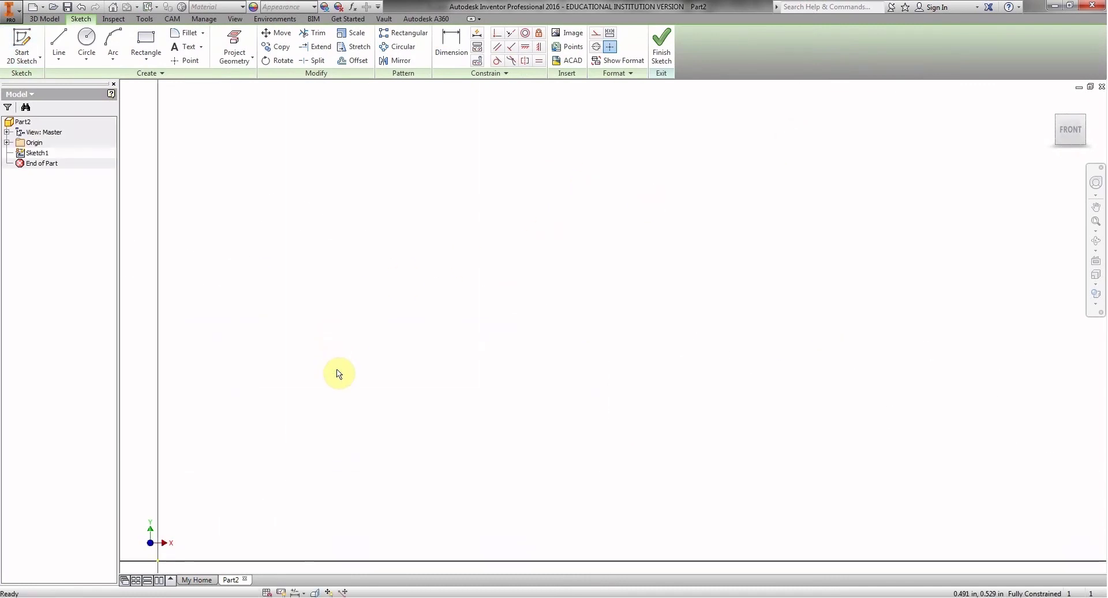
{"action": "key", "text": "alt+Tab"}
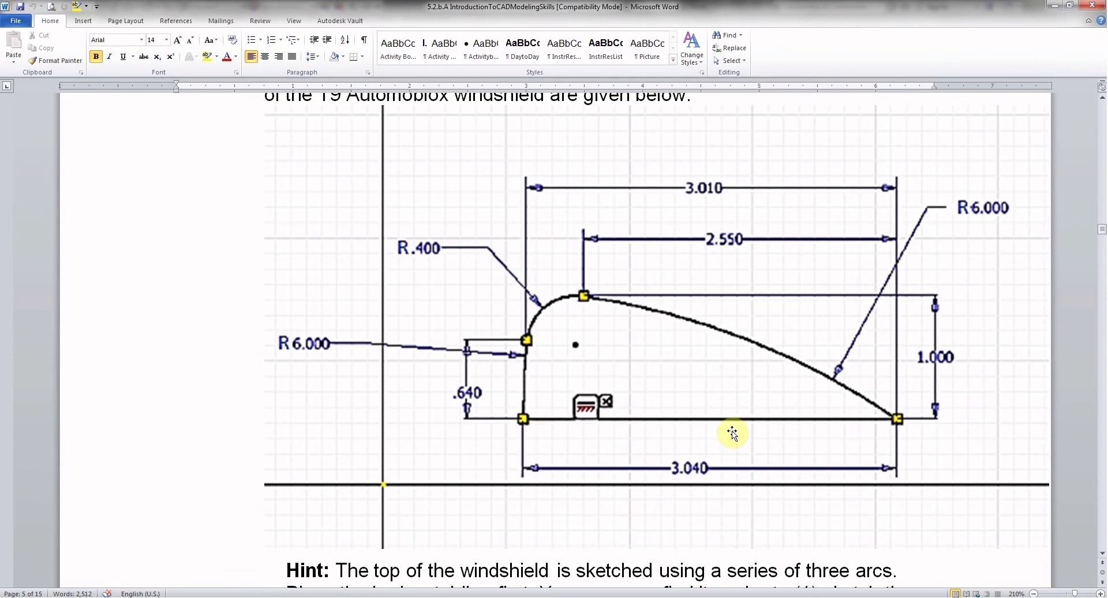
{"action": "left_click", "coordinate": [706, 485]}
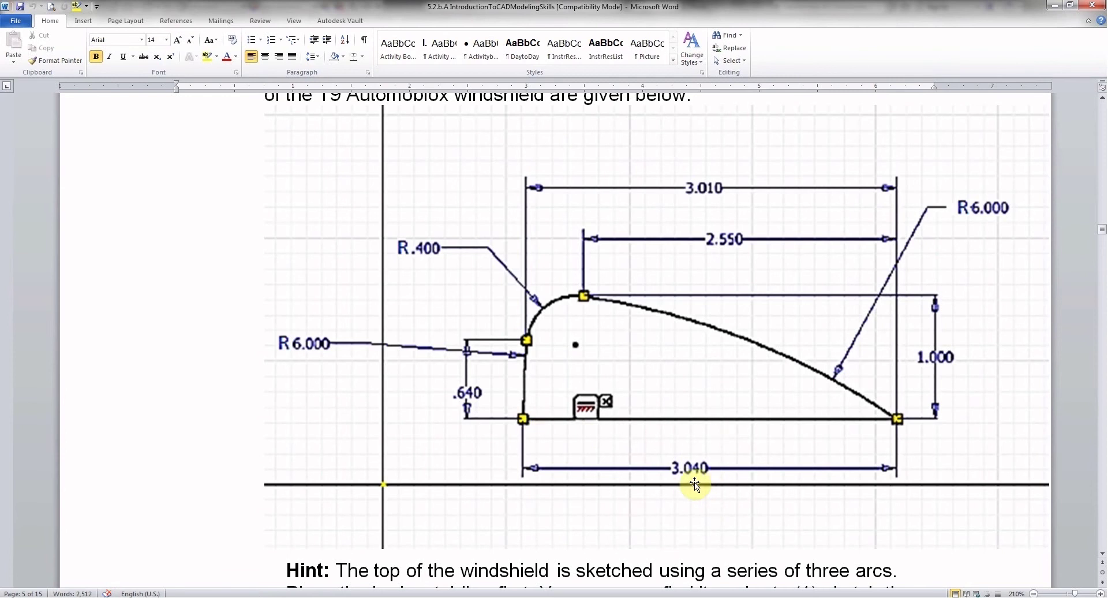
{"action": "key", "text": "alt+Tab"}
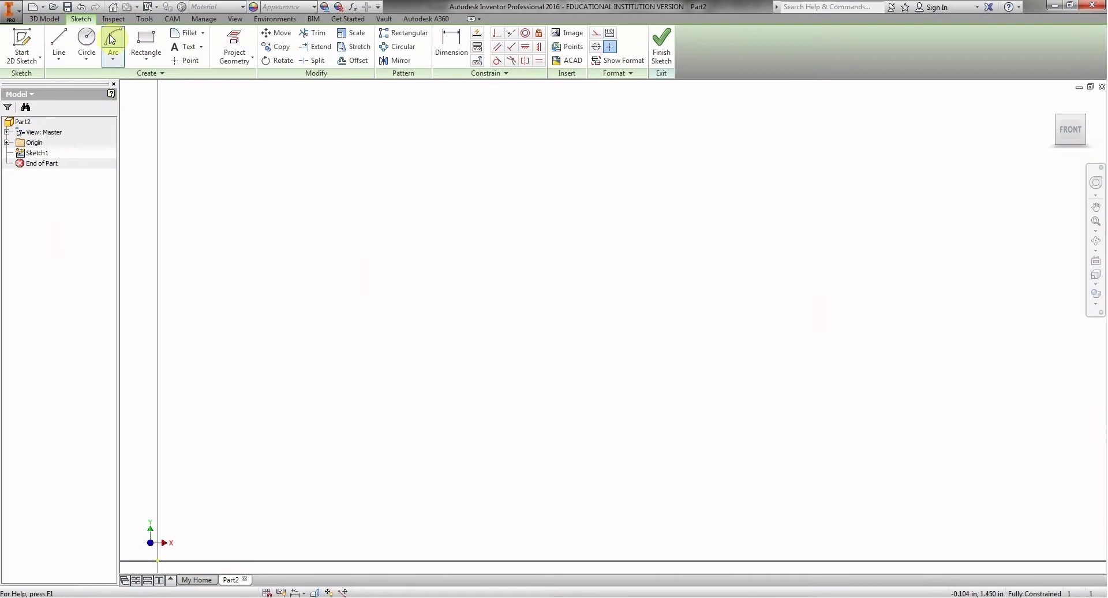
- Draw a 3.04 in horizontal base line and show it in the front view
{"action": "left_click", "coordinate": [63, 38]}
{"action": "left_click", "coordinate": [220, 493]}
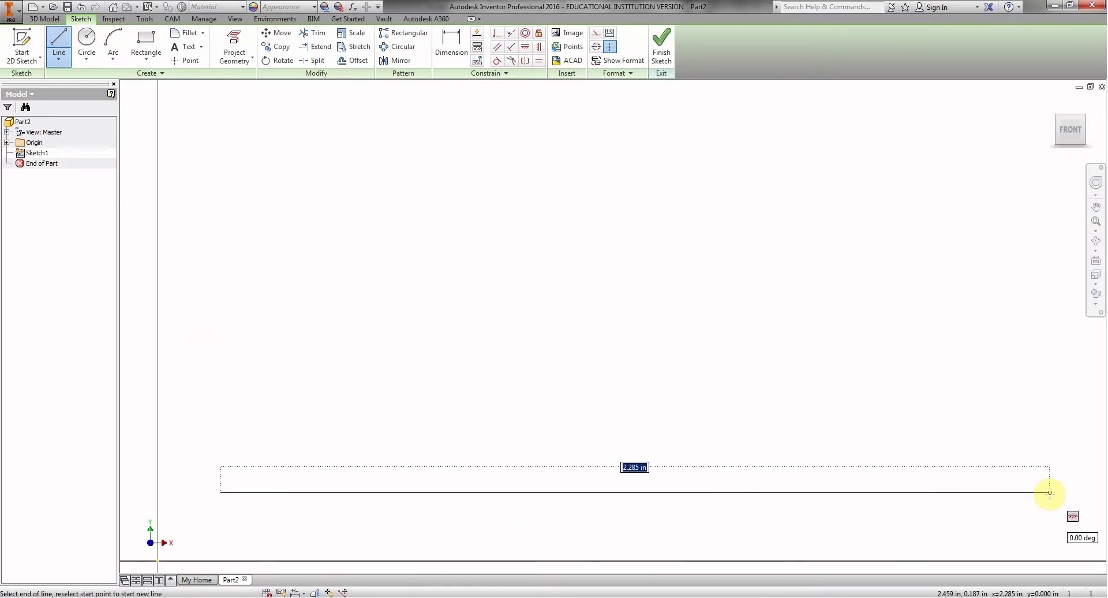
{"action": "type", "text": "3.04"}
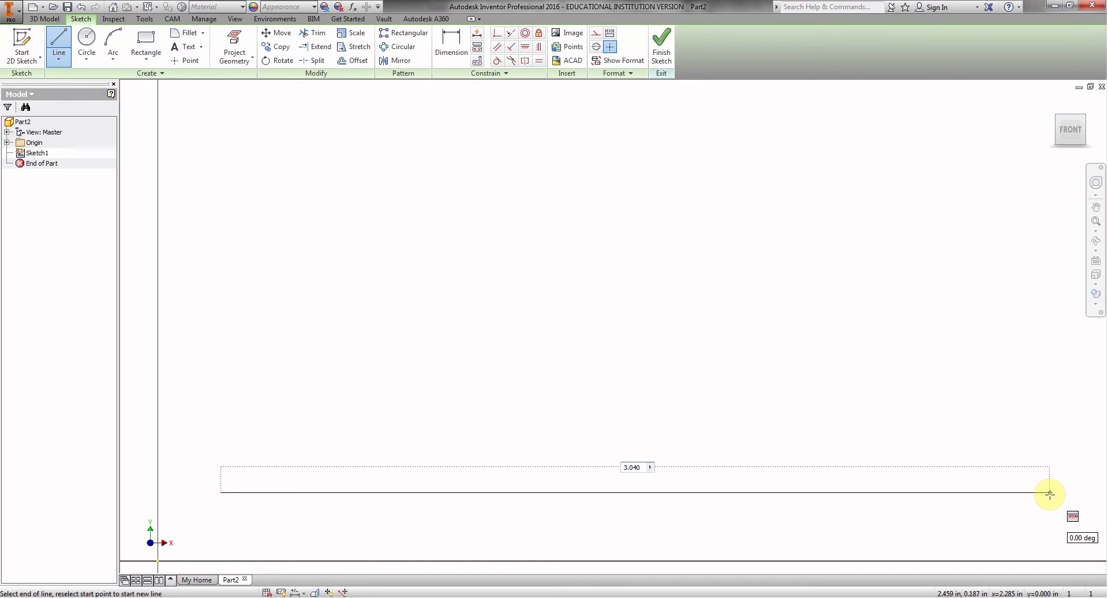
{"action": "key", "text": "Return"}
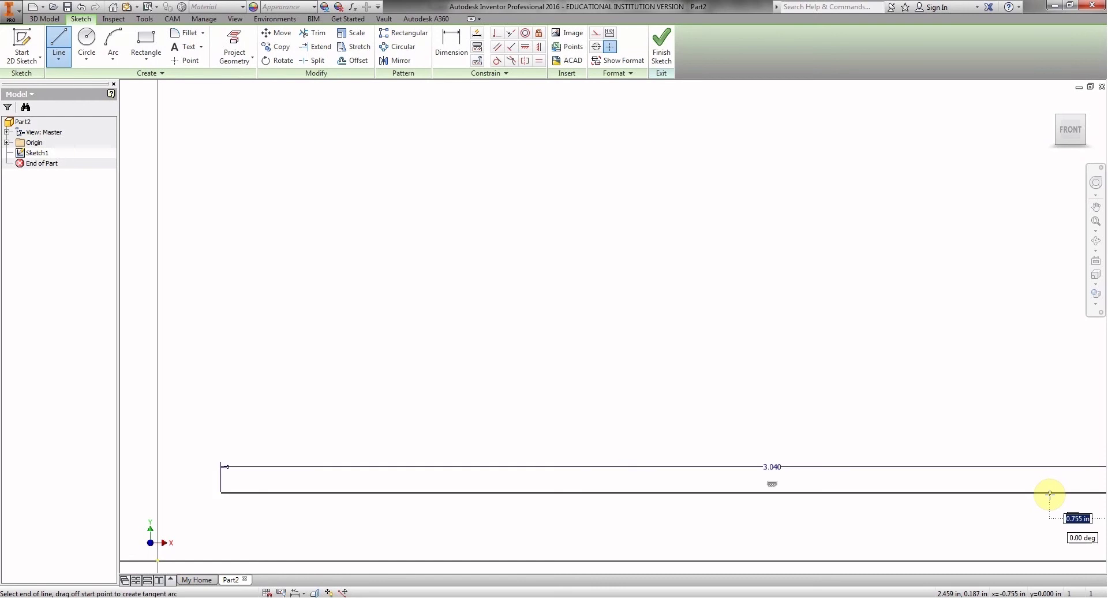
{"action": "right_click", "coordinate": [1005, 321]}
{"action": "key", "text": "Escape"}
{"action": "key", "text": "Escape"}
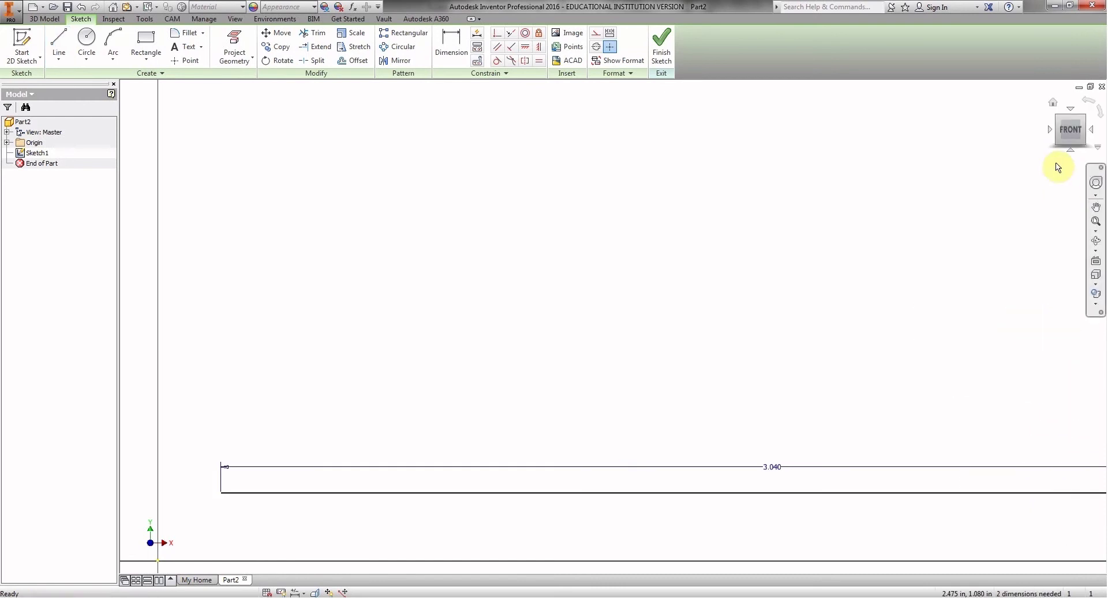
{"action": "left_click", "coordinate": [1052, 133]}
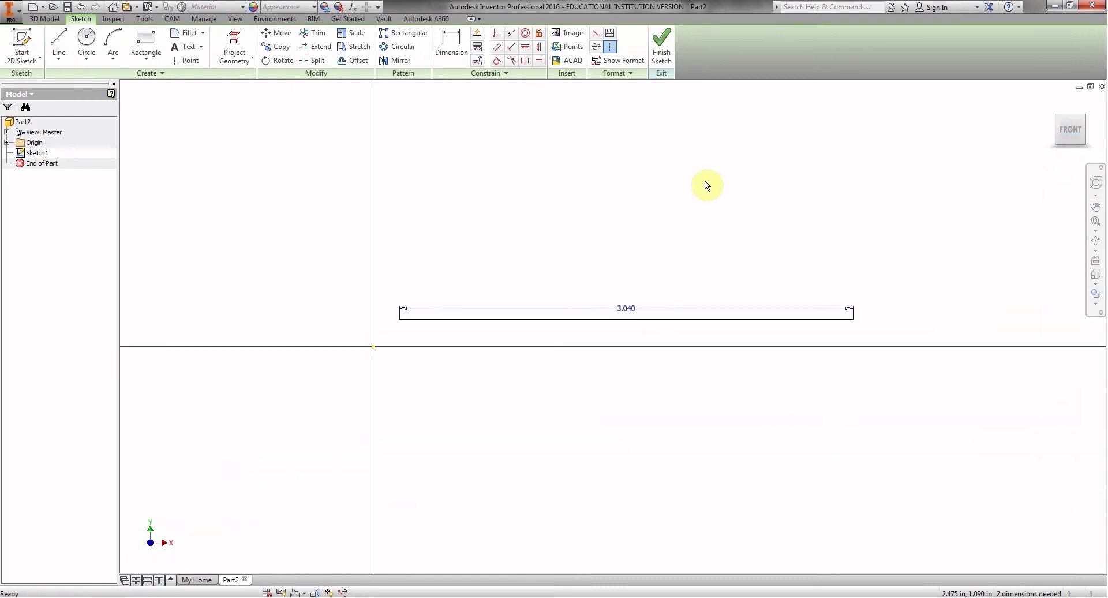
{"action": "middle_click_drag", "start_coordinate": [601, 202], "coordinate": [632, 336]}
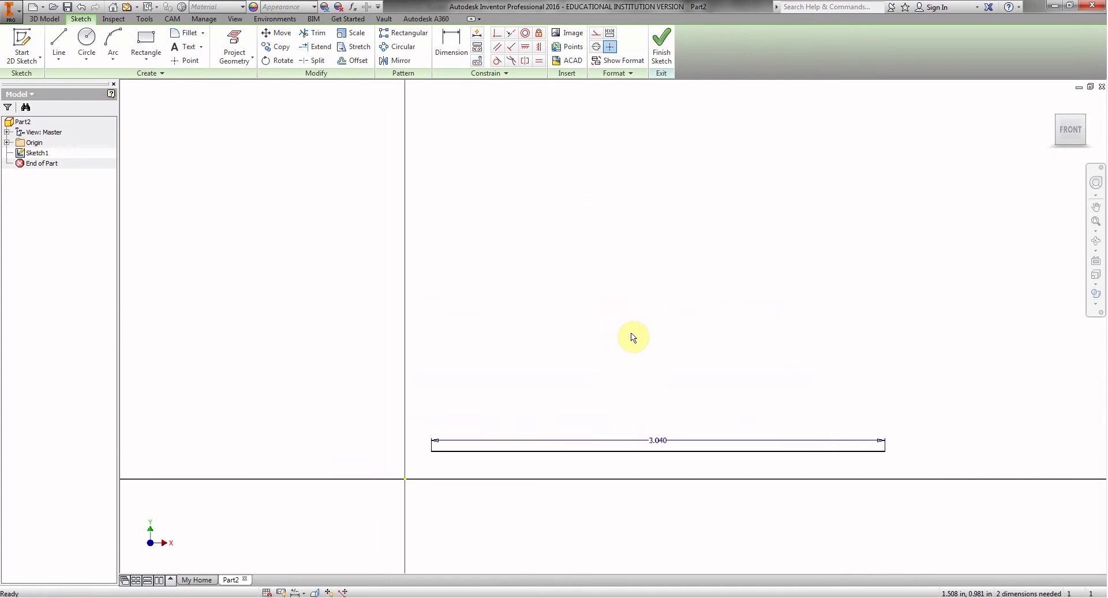
{"action": "key", "text": "alt+Tab"}
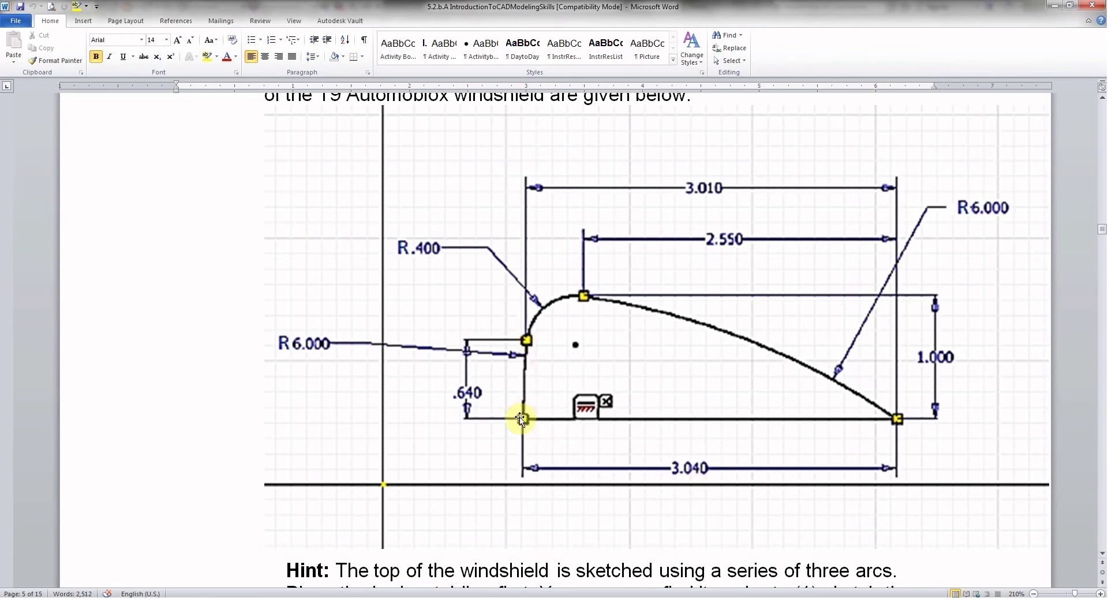
- After studying the windshield drawing, return to the Inventor sketch with the 3.040 base line
{"action": "key", "text": "alt+Tab"}
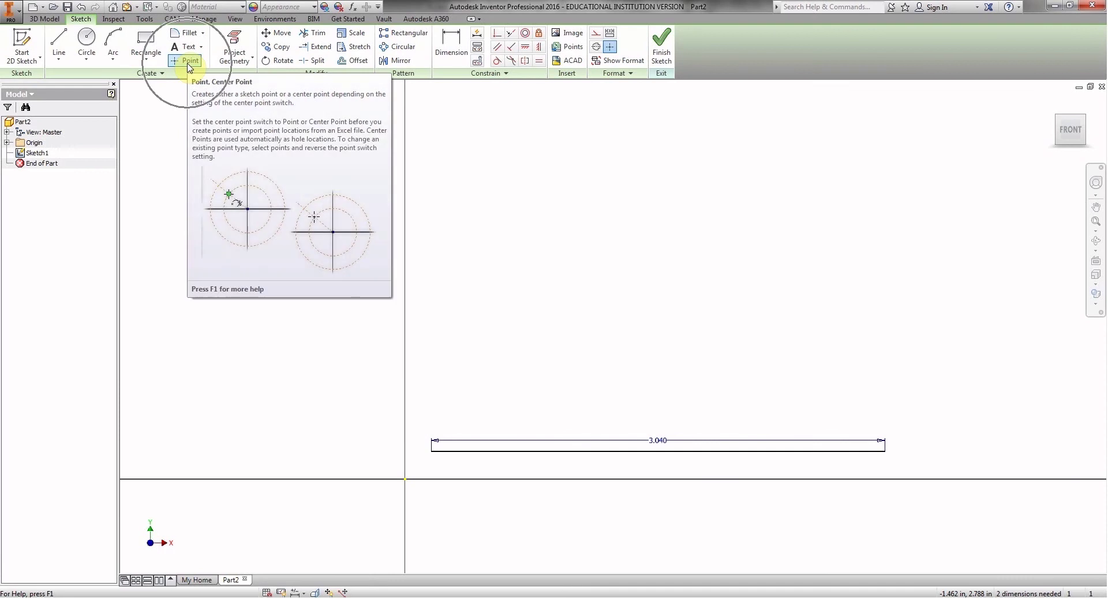
- Place two sketch points above the left part of the base line with the Point tool
{"action": "left_click", "coordinate": [189, 61]}
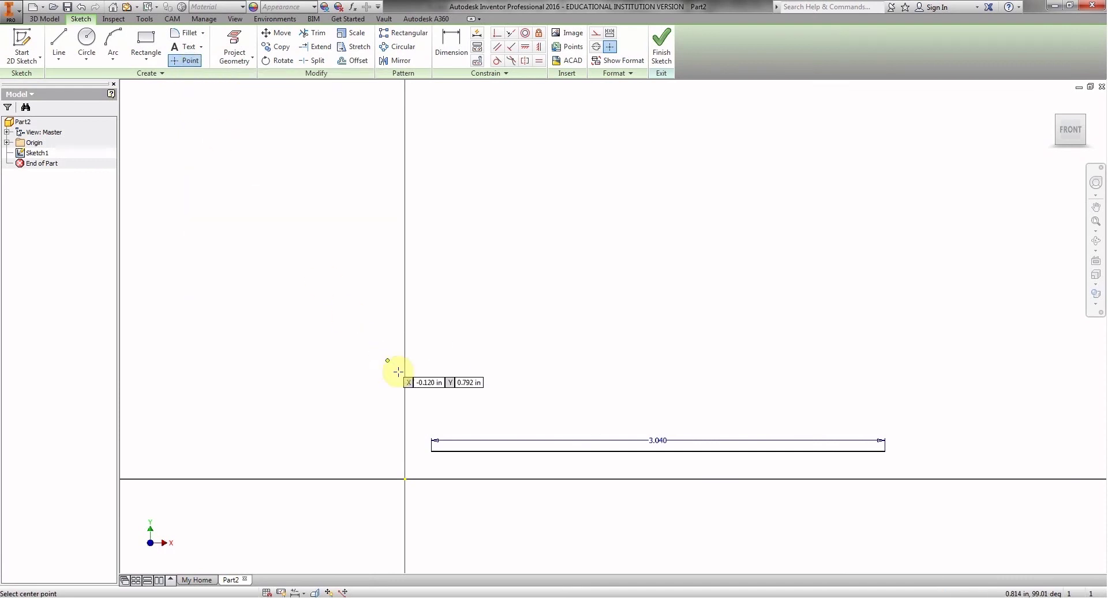
{"action": "key", "text": "alt+Tab"}
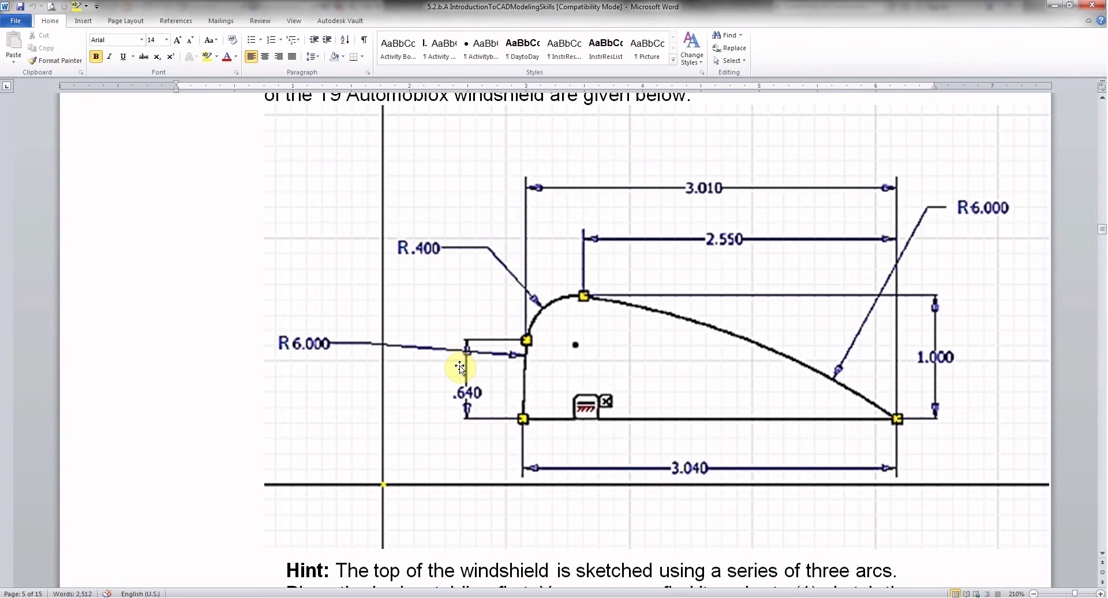
{"action": "key", "text": "alt+Tab"}
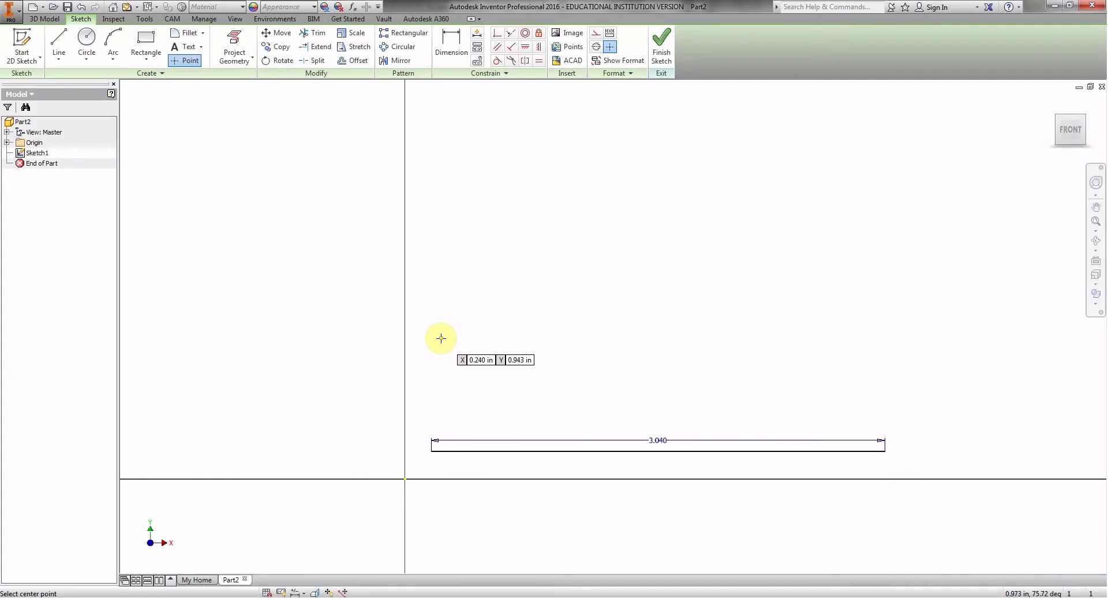
{"action": "left_click", "coordinate": [437, 348]}
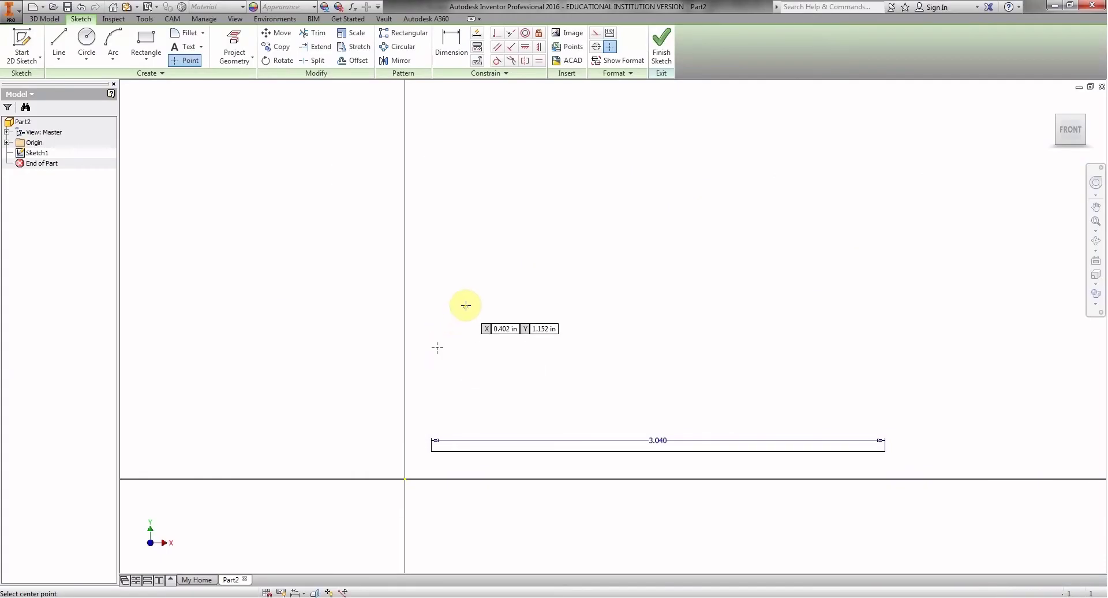
{"action": "left_click", "coordinate": [497, 294]}
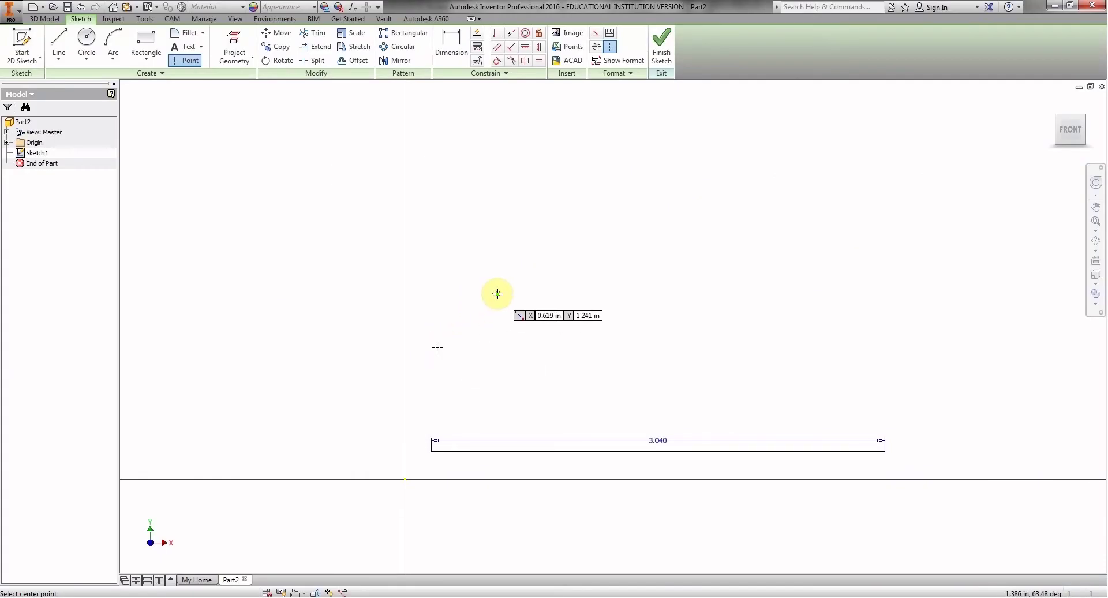
{"action": "right_click", "coordinate": [658, 206]}
{"action": "left_click", "coordinate": [698, 211]}
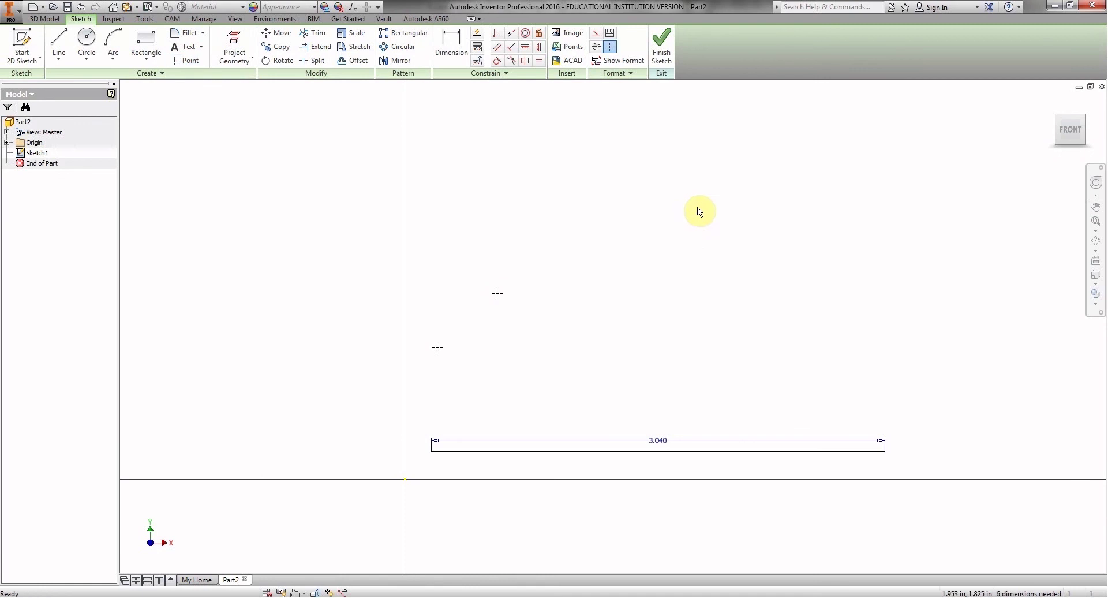
{"action": "left_click", "coordinate": [452, 45]}
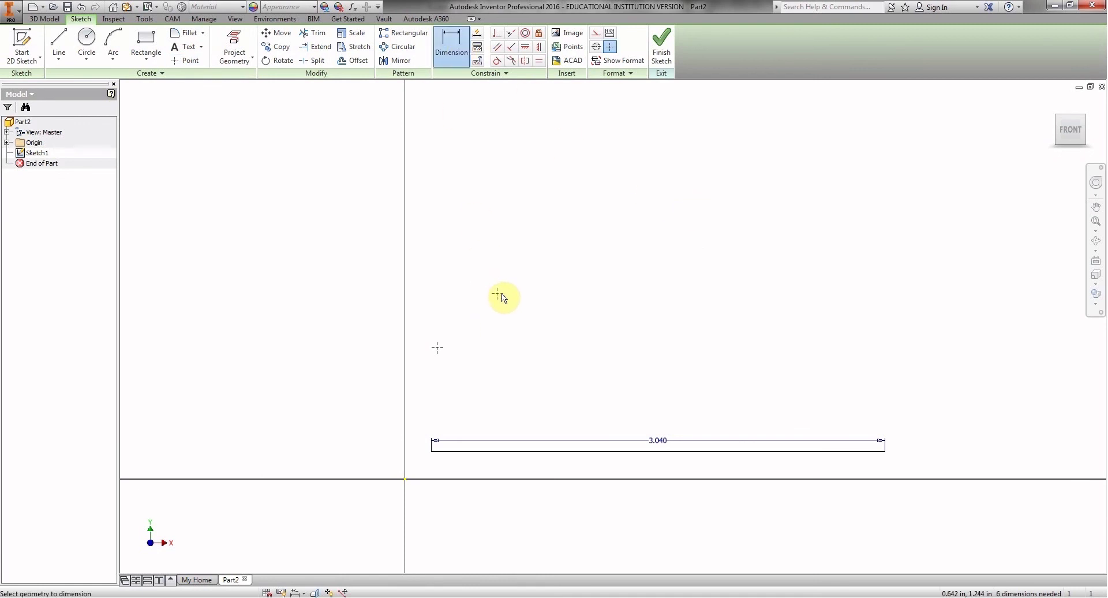
- Dimension the upper point 2.550 across from the base line's right end and 1.00 high
{"action": "key", "text": "Escape"}
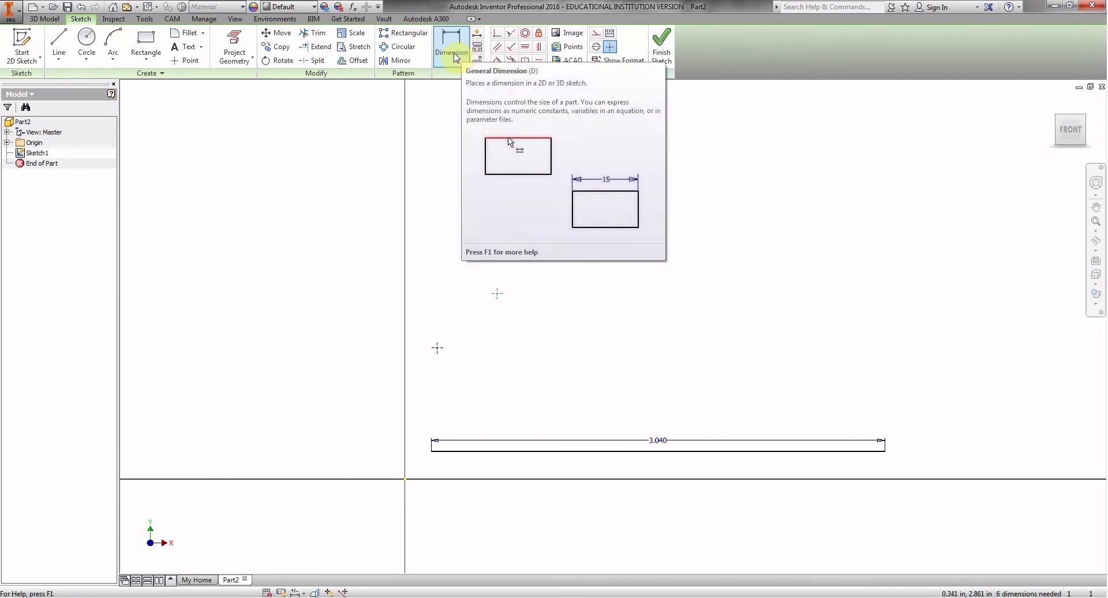
{"action": "left_click", "coordinate": [461, 57]}
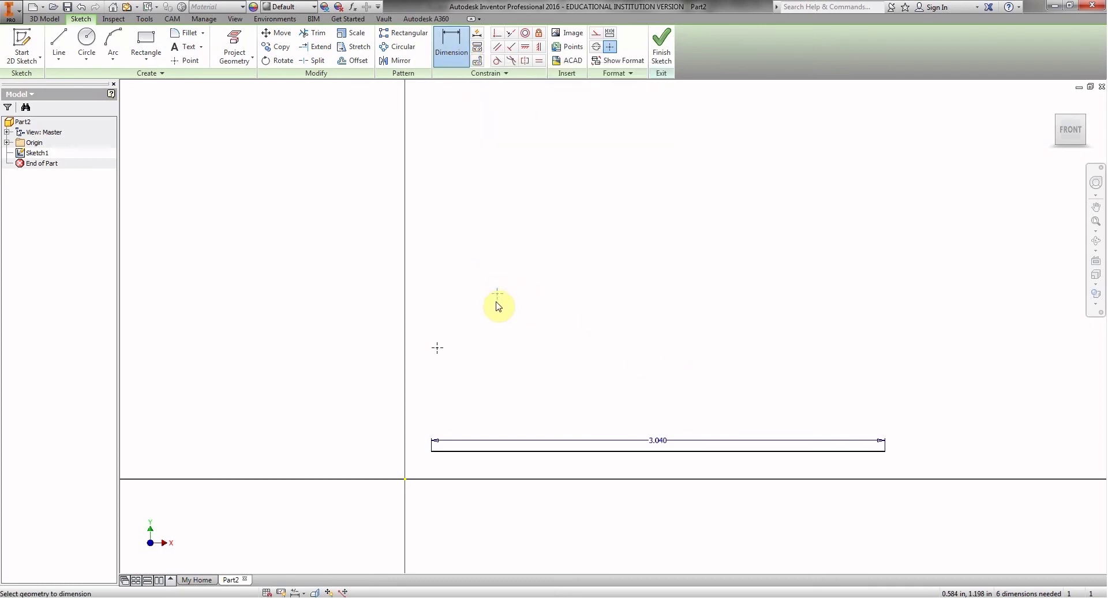
{"action": "left_click", "coordinate": [885, 451]}
{"action": "left_click", "coordinate": [707, 231]}
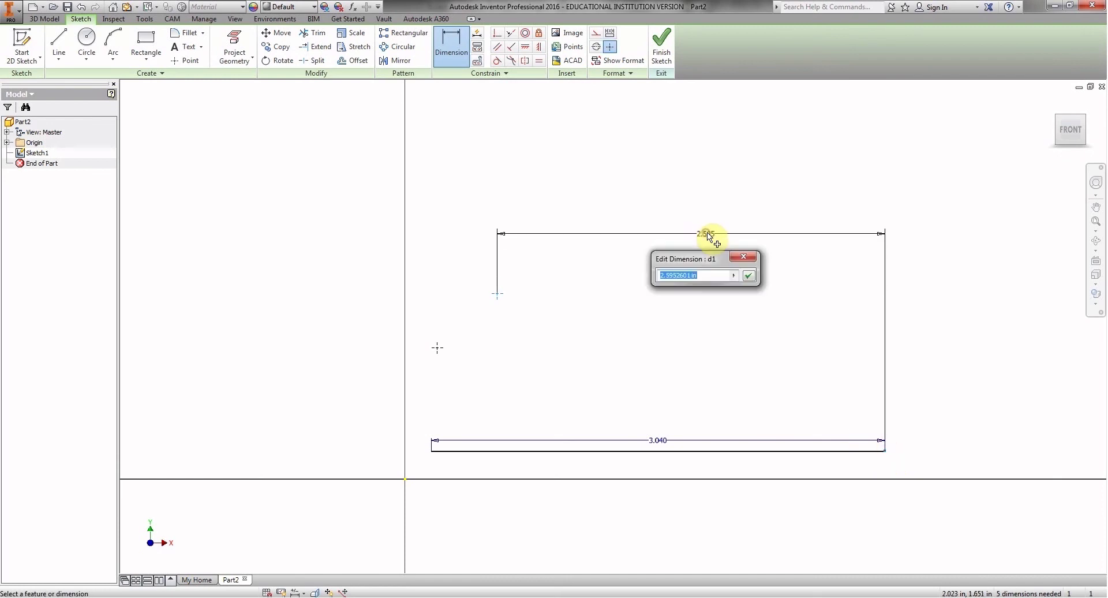
{"action": "type", "text": "2.550"}
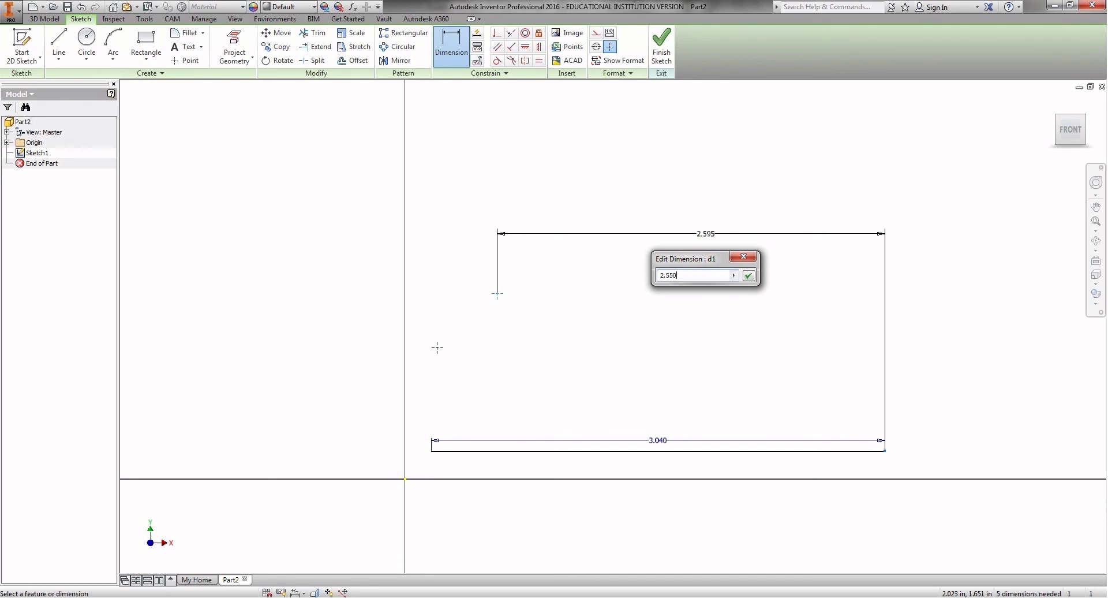
{"action": "left_click", "coordinate": [709, 235]}
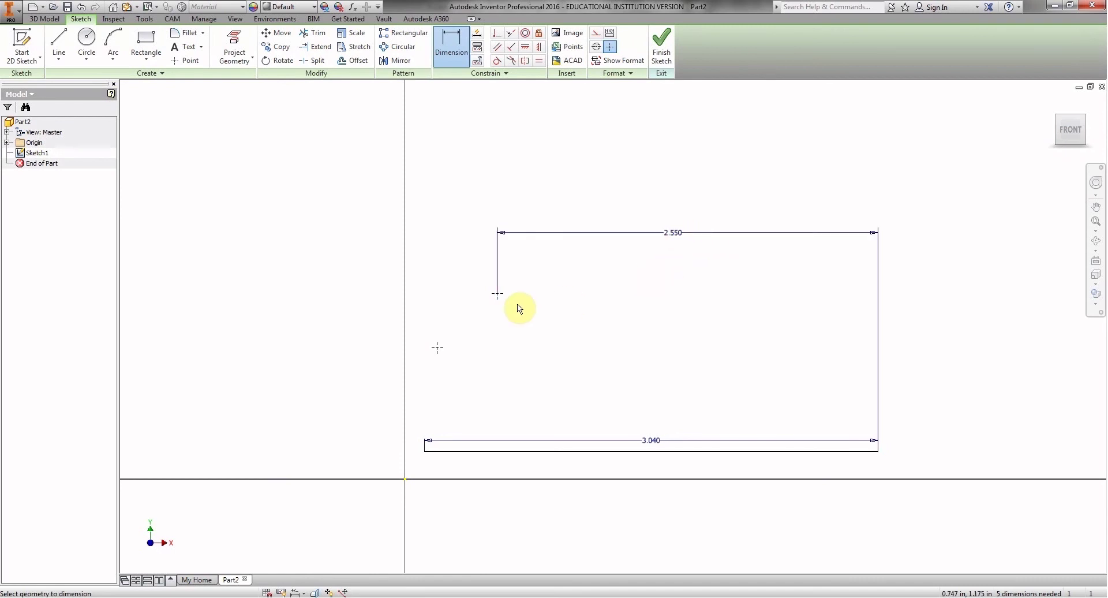
{"action": "left_click", "coordinate": [498, 294]}
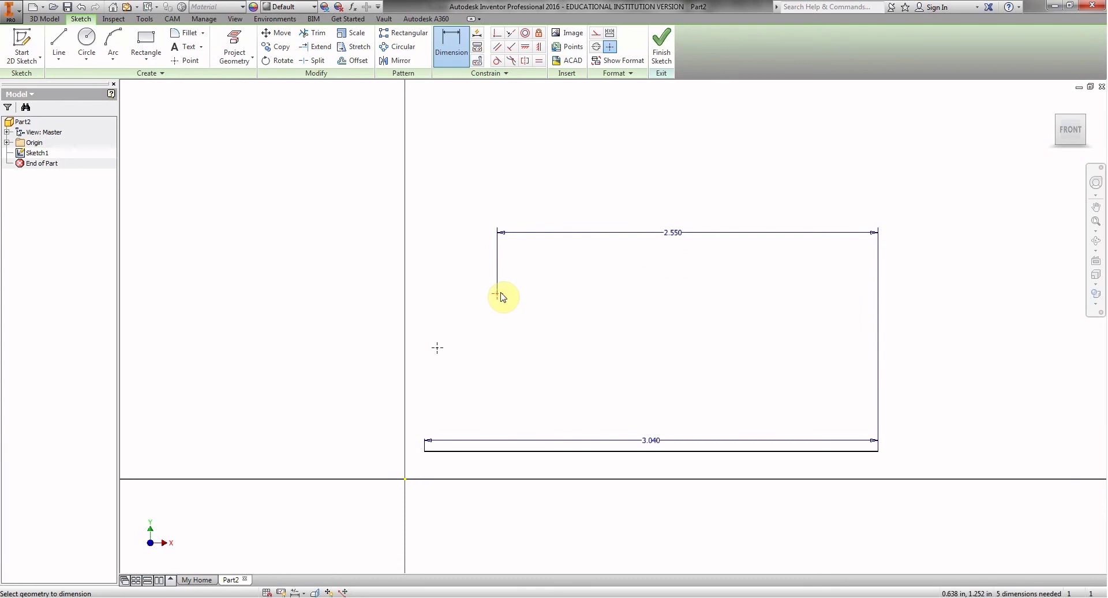
{"action": "left_click", "coordinate": [500, 452]}
{"action": "left_click", "coordinate": [951, 359]}
{"action": "type", "text": "1.00"}
{"action": "left_click", "coordinate": [954, 361]}
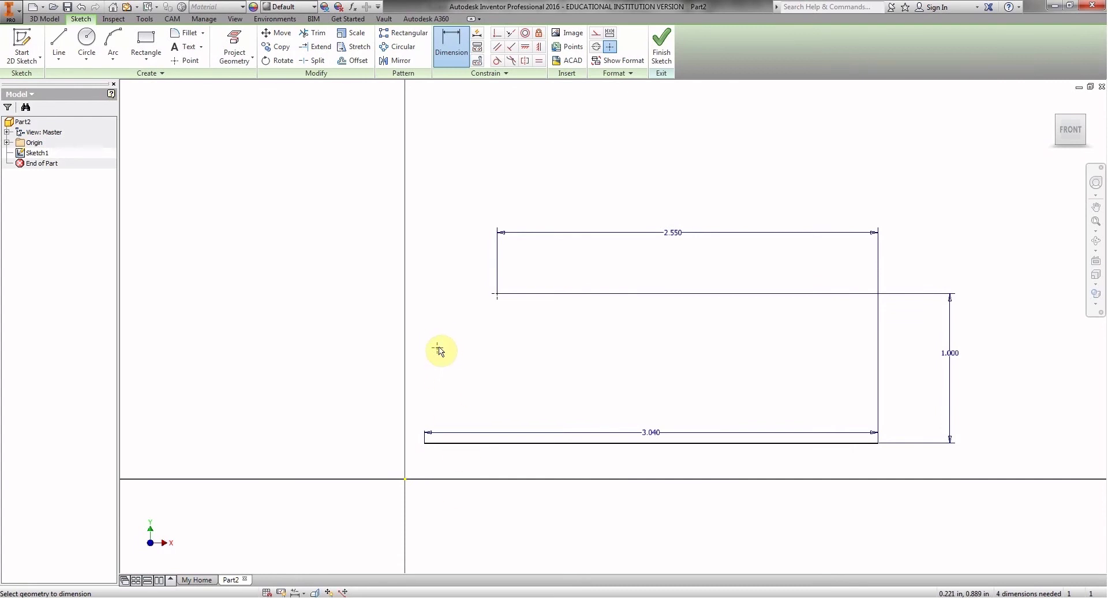
- Dimension the lower point .640 high and 3.010 across from the base line's right end
{"action": "left_click", "coordinate": [433, 442]}
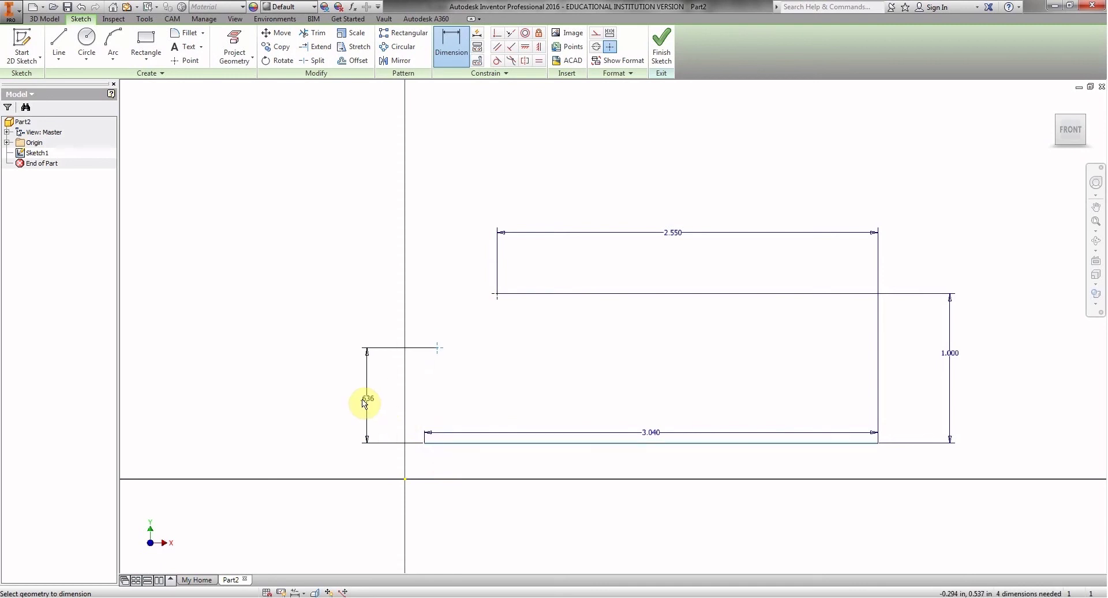
{"action": "left_click", "coordinate": [366, 403]}
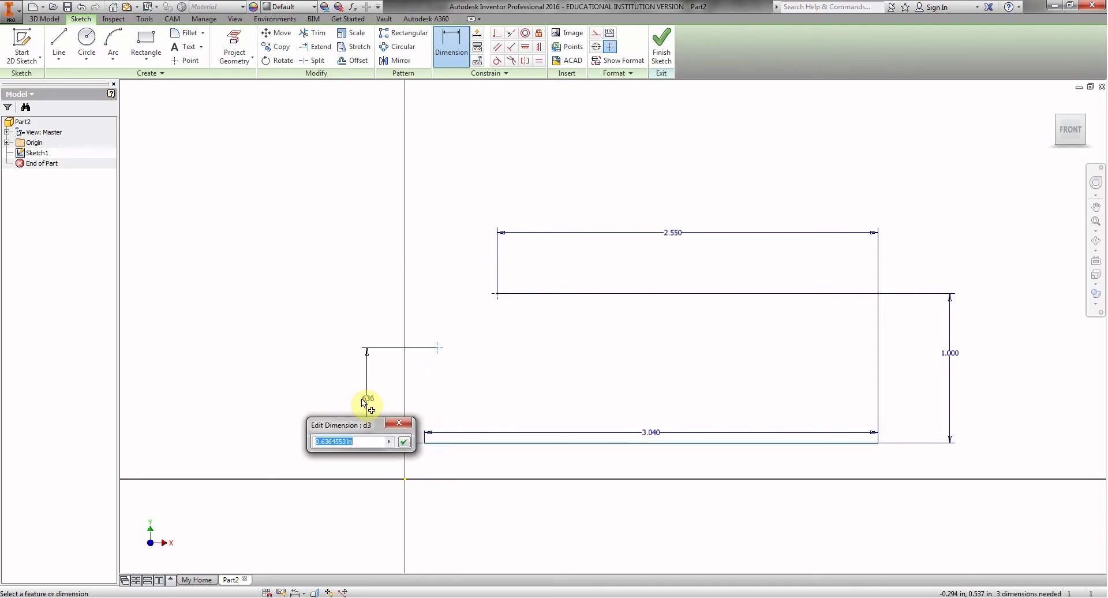
{"action": "type", "text": ".640"}
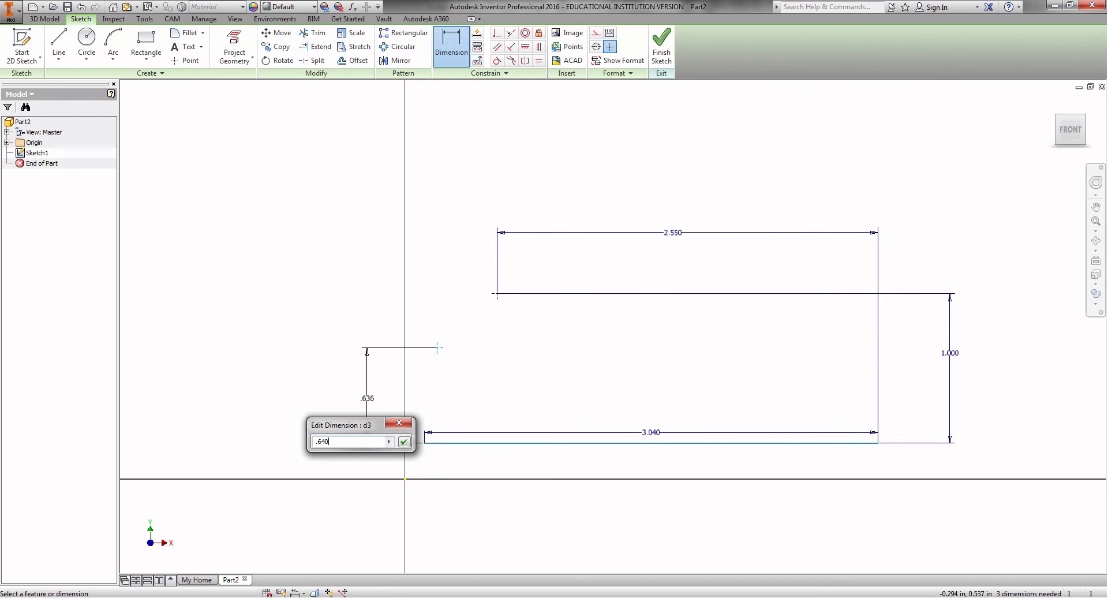
{"action": "key", "text": "Return"}
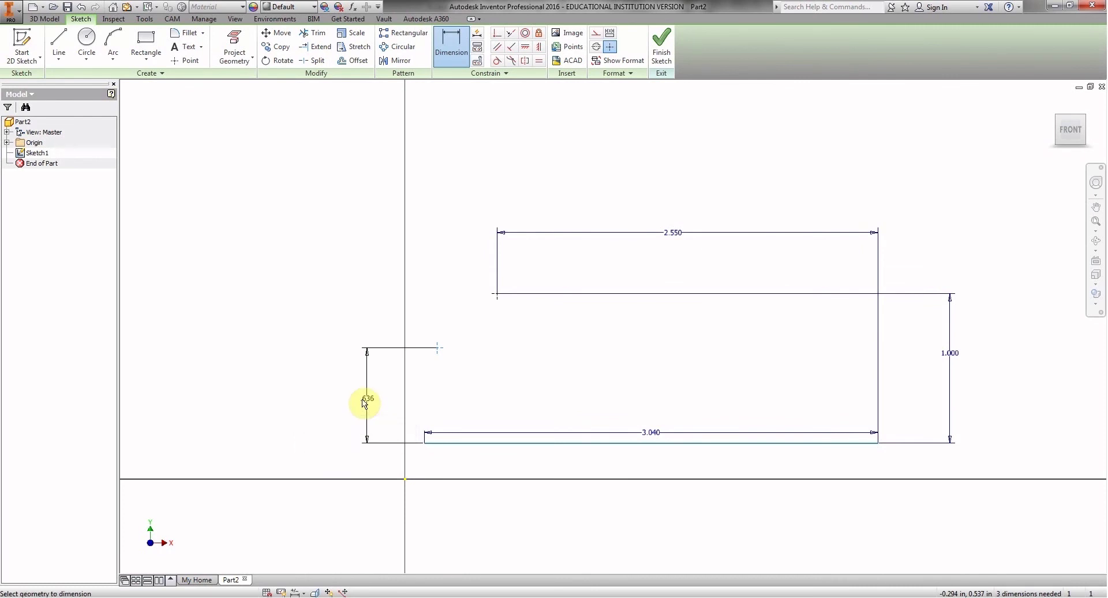
{"action": "left_click", "coordinate": [438, 348]}
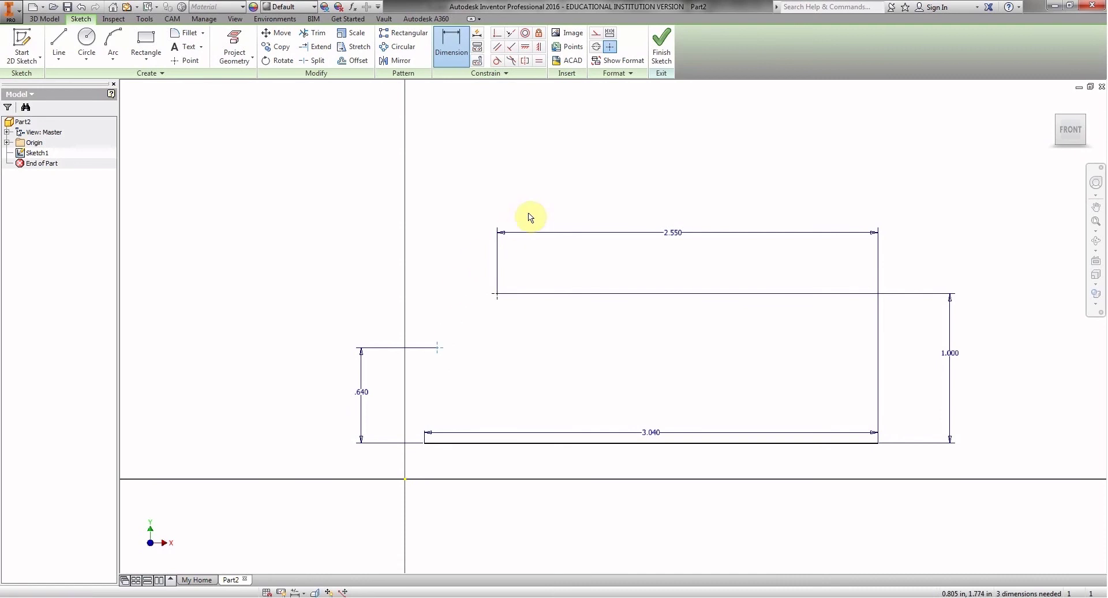
{"action": "left_click", "coordinate": [880, 444]}
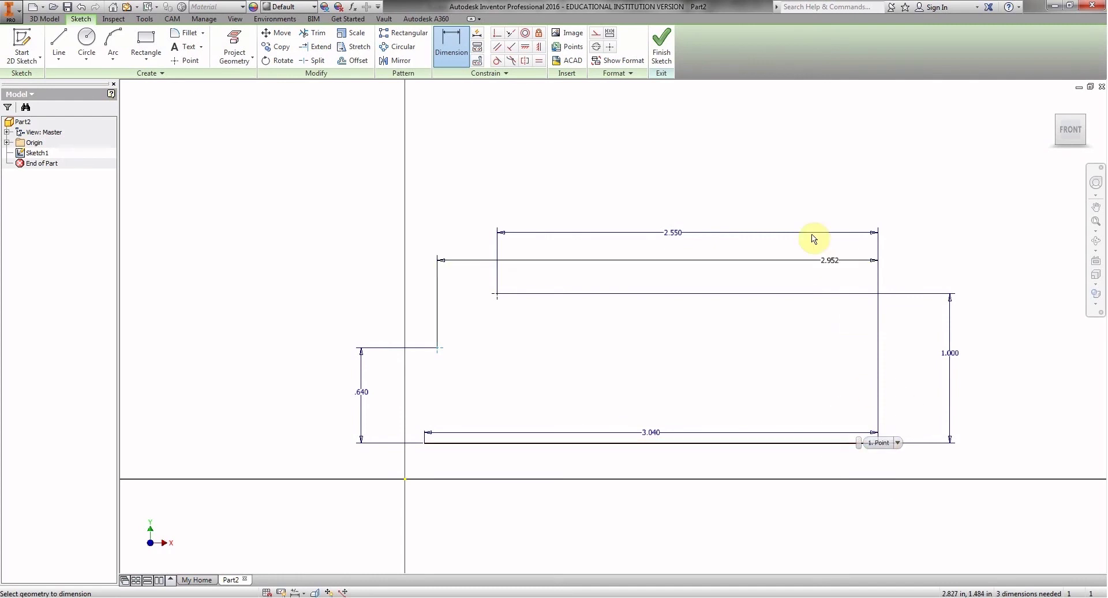
{"action": "left_click", "coordinate": [644, 173]}
{"action": "type", "text": "3.010"}
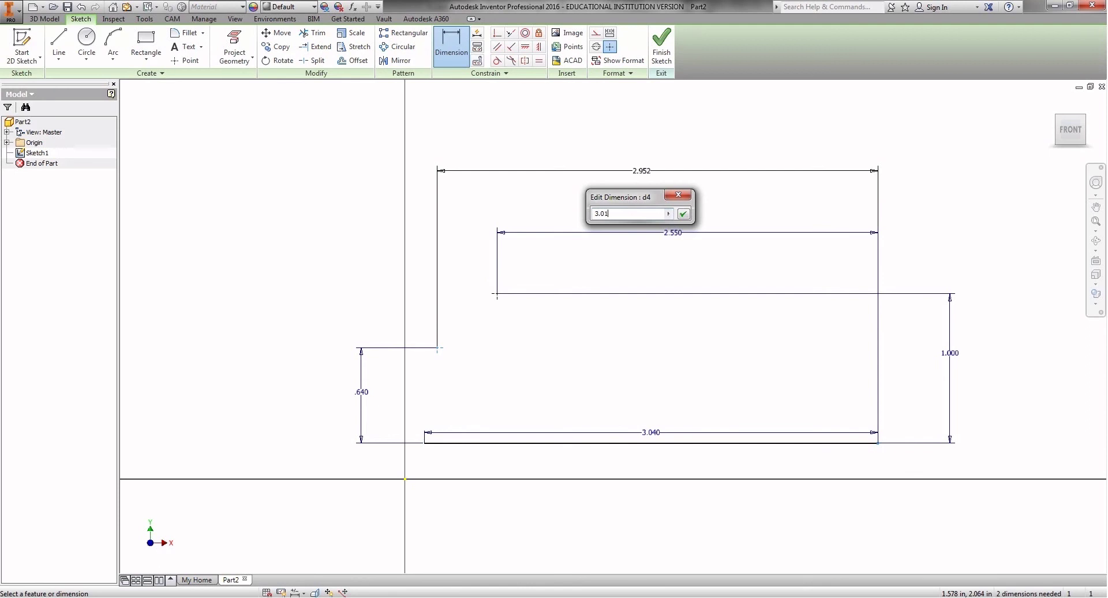
{"action": "left_click", "coordinate": [642, 172]}
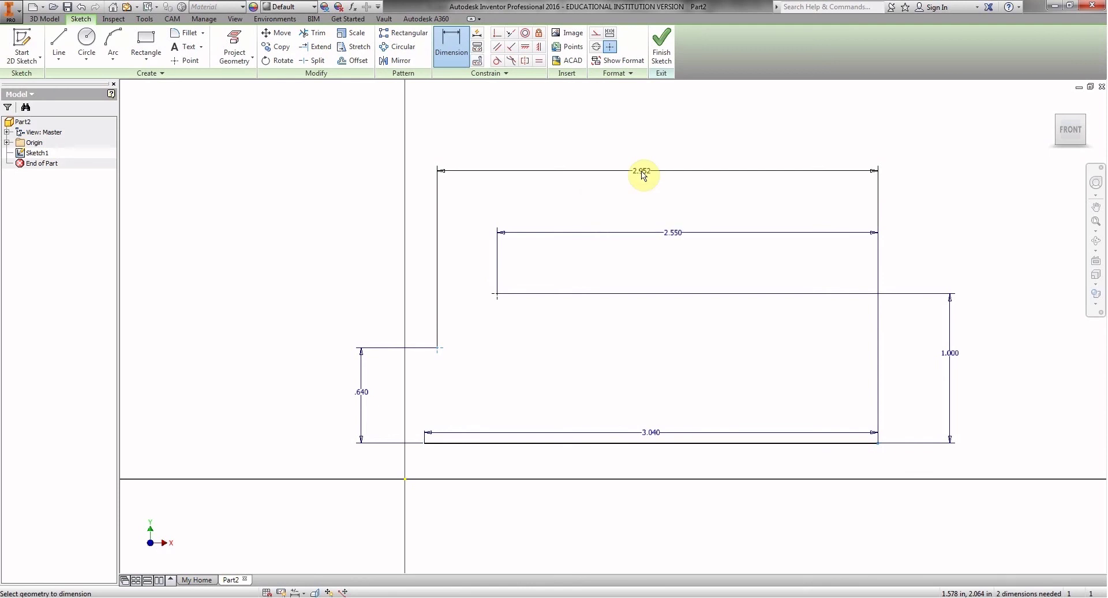
{"action": "right_click", "coordinate": [931, 204]}
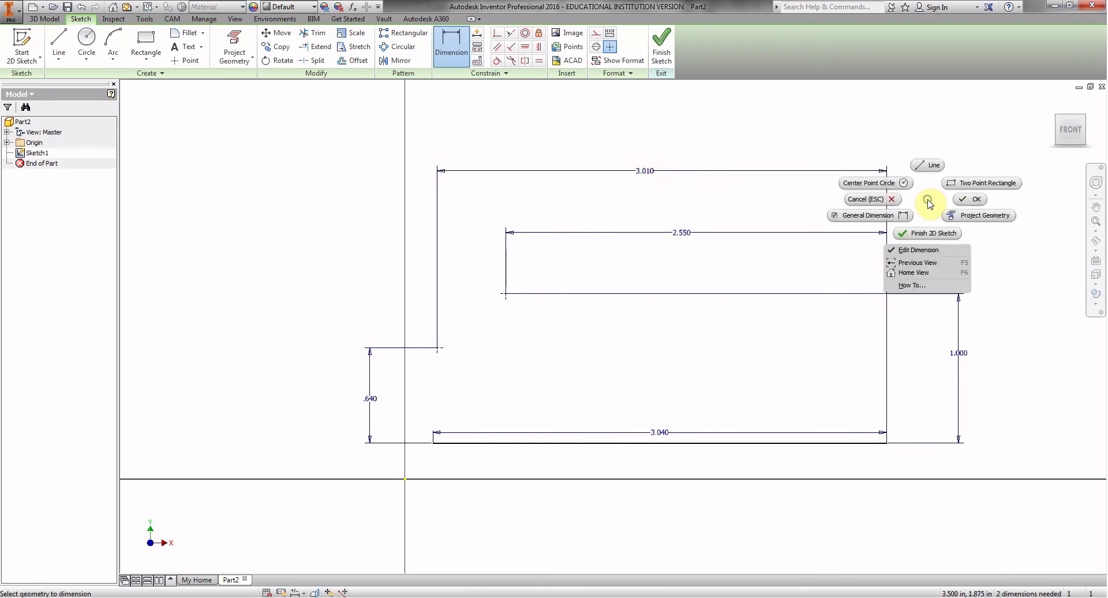
{"action": "left_click", "coordinate": [963, 207]}
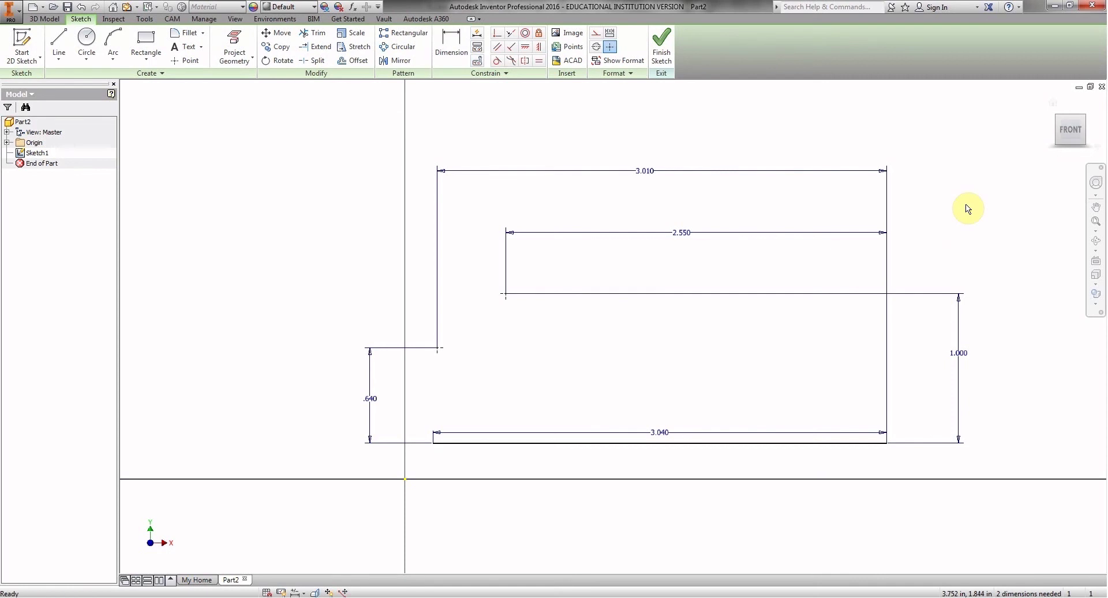
{"action": "key", "text": "alt+Tab"}
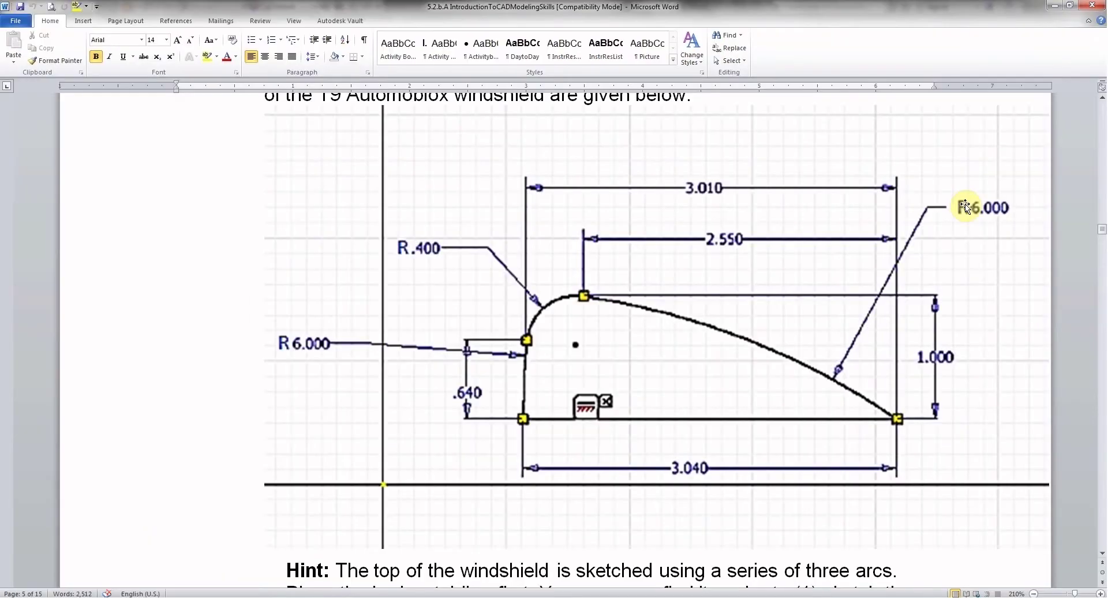
{"action": "key", "text": "alt+Tab"}
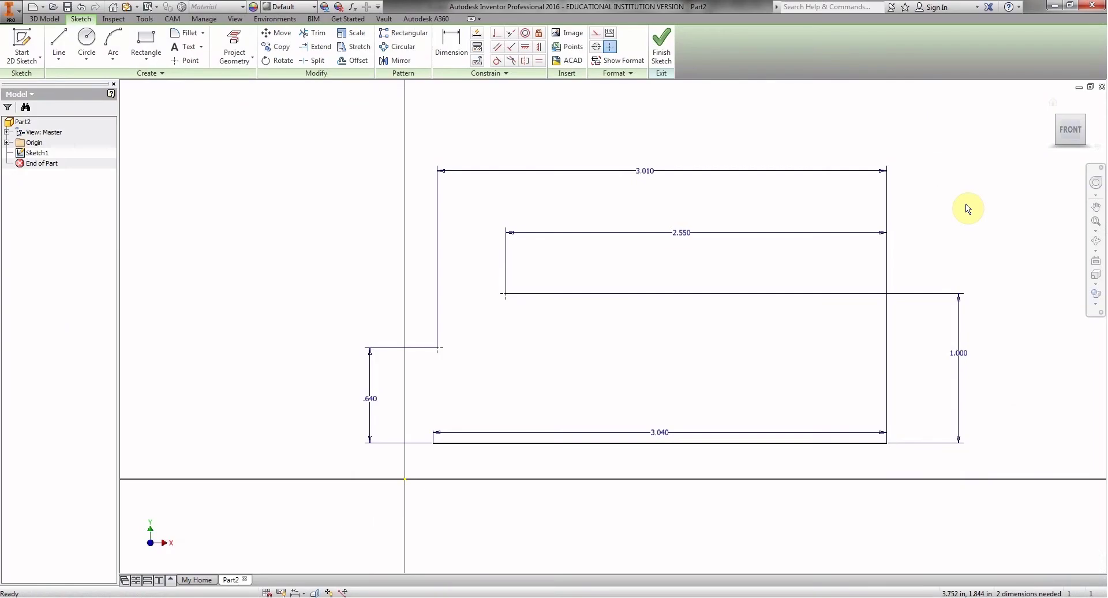
{"action": "key", "text": "alt+Tab"}
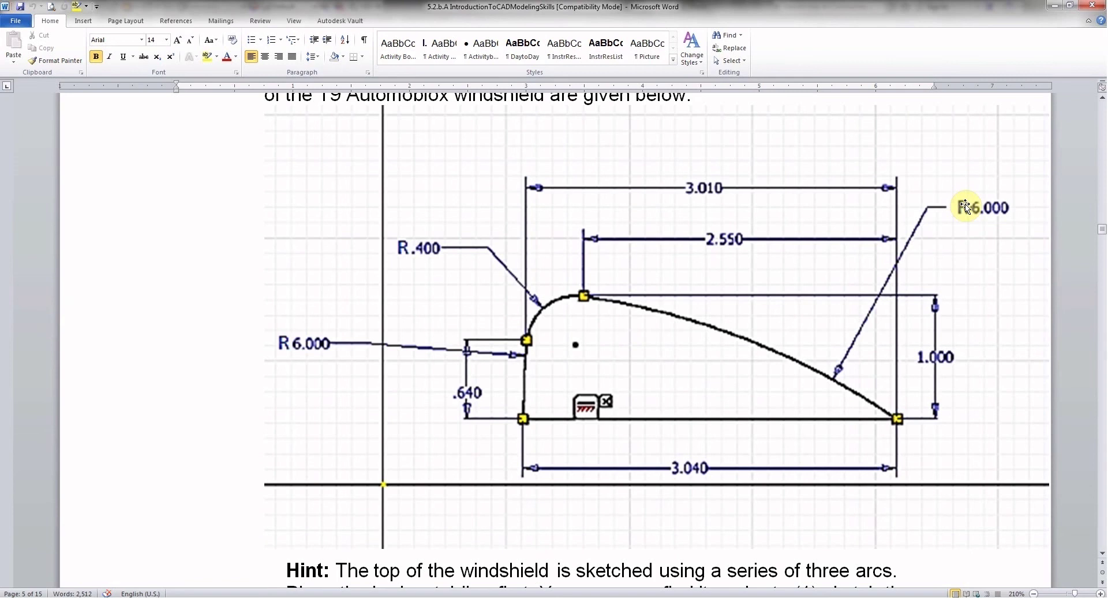
{"action": "key", "text": "alt+Tab"}
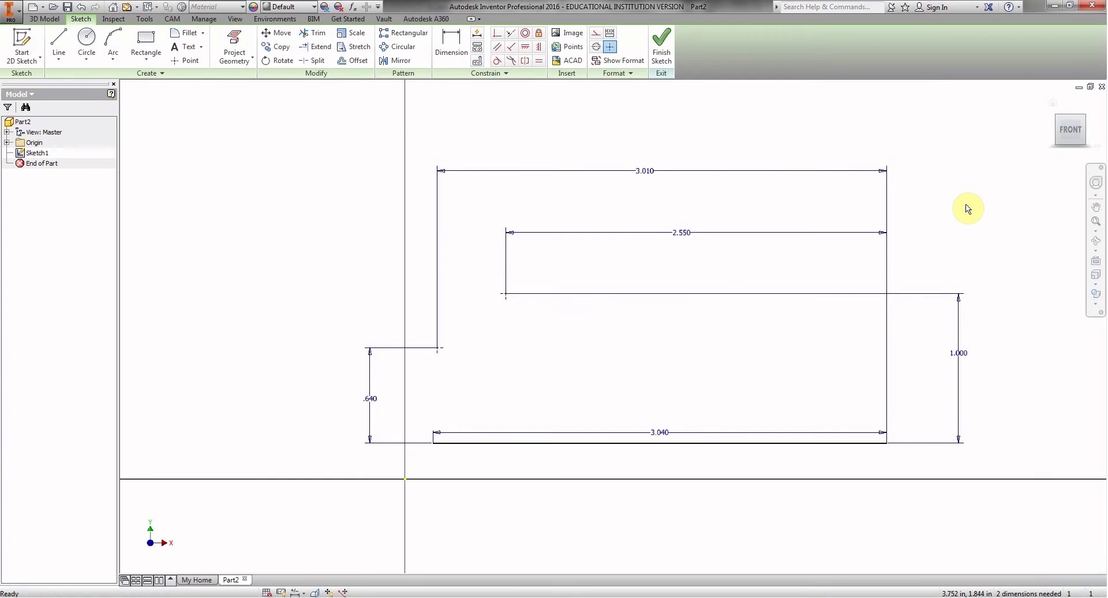
- Choose the Three Point arc tool from the Arc drop-down
{"action": "left_click", "coordinate": [441, 352]}
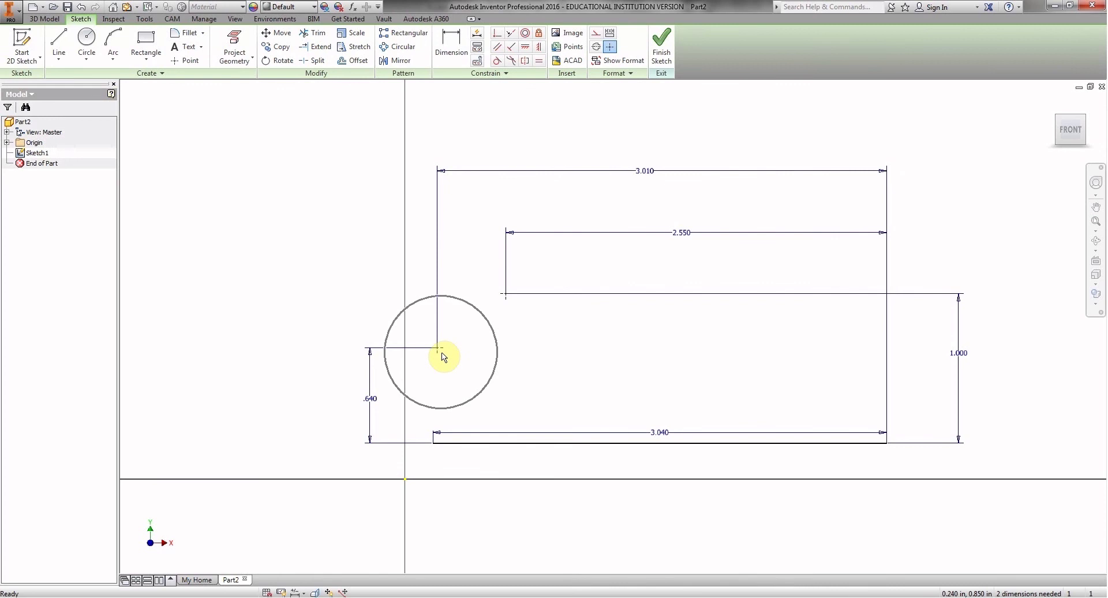
{"action": "left_click", "coordinate": [509, 295]}
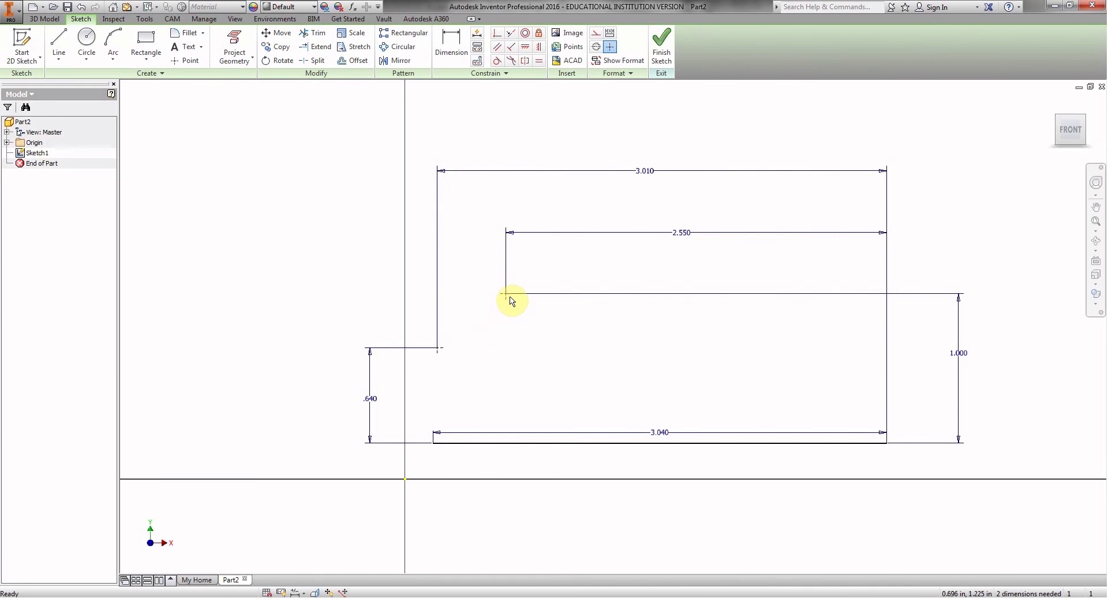
{"action": "mouse_move", "coordinate": [511, 301]}
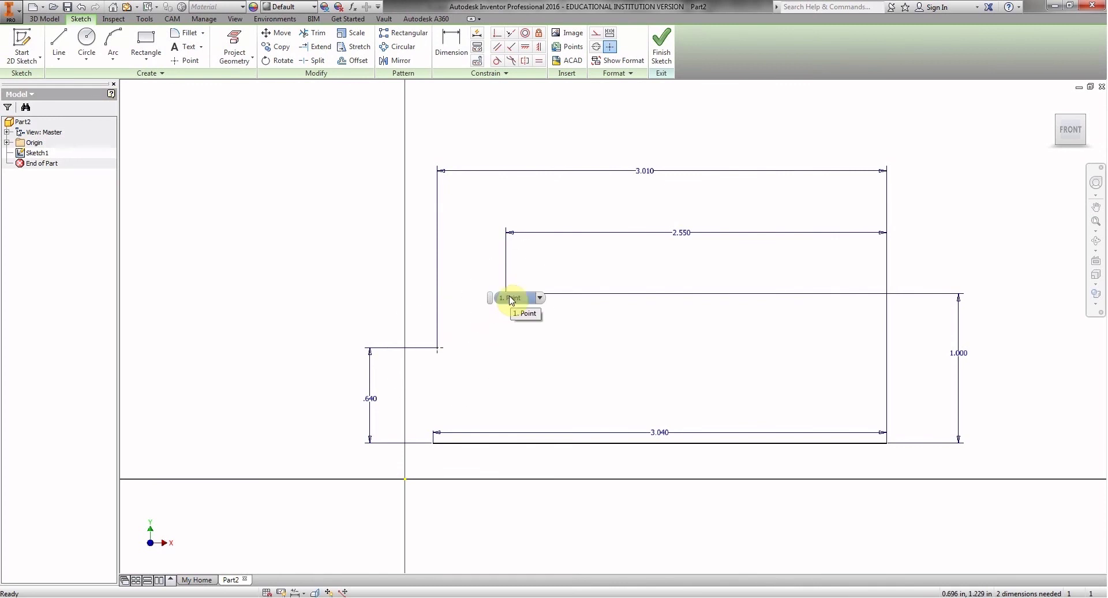
{"action": "left_click", "coordinate": [115, 58]}
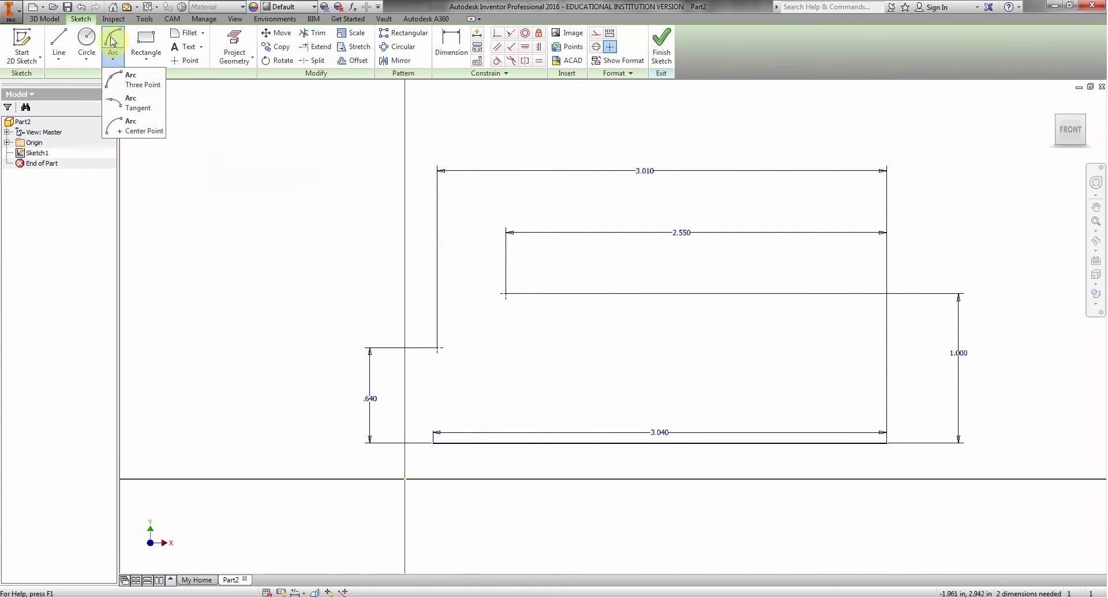
{"action": "left_click", "coordinate": [139, 87]}
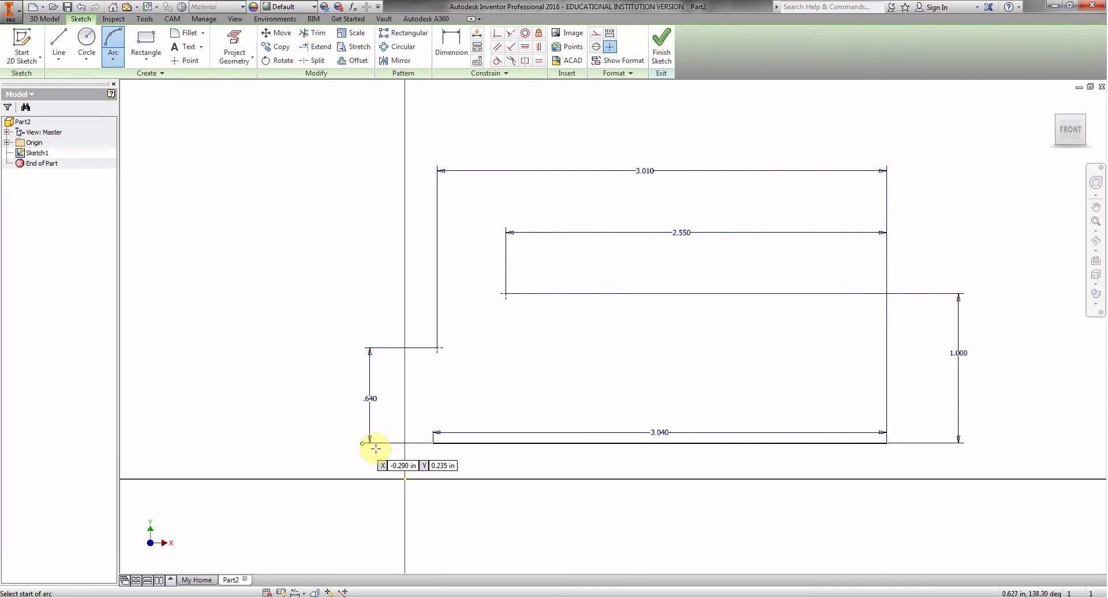
- Draw a 6.00 radius arc from the base line's left end to the lower sketch point
{"action": "left_click", "coordinate": [432, 444]}
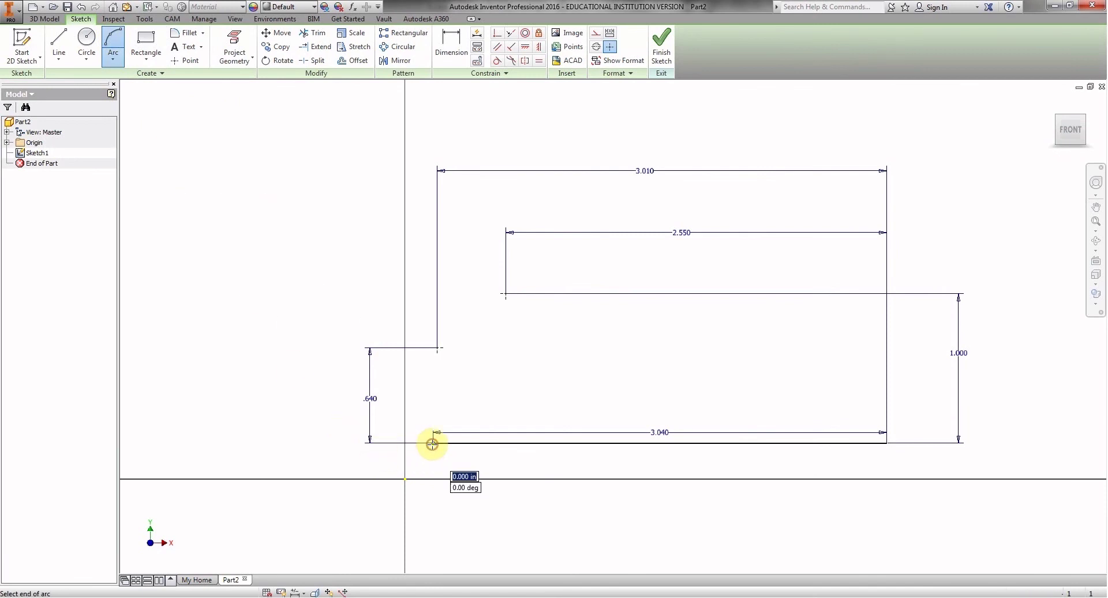
{"action": "left_click", "coordinate": [438, 346]}
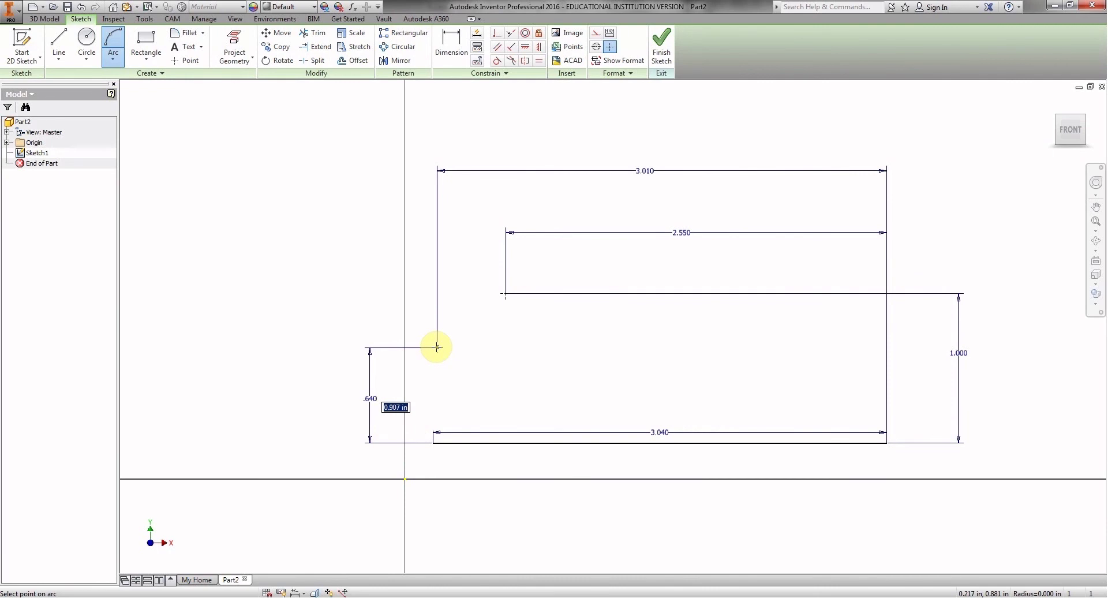
{"action": "left_click", "coordinate": [437, 347]}
{"action": "left_click", "coordinate": [437, 347]}
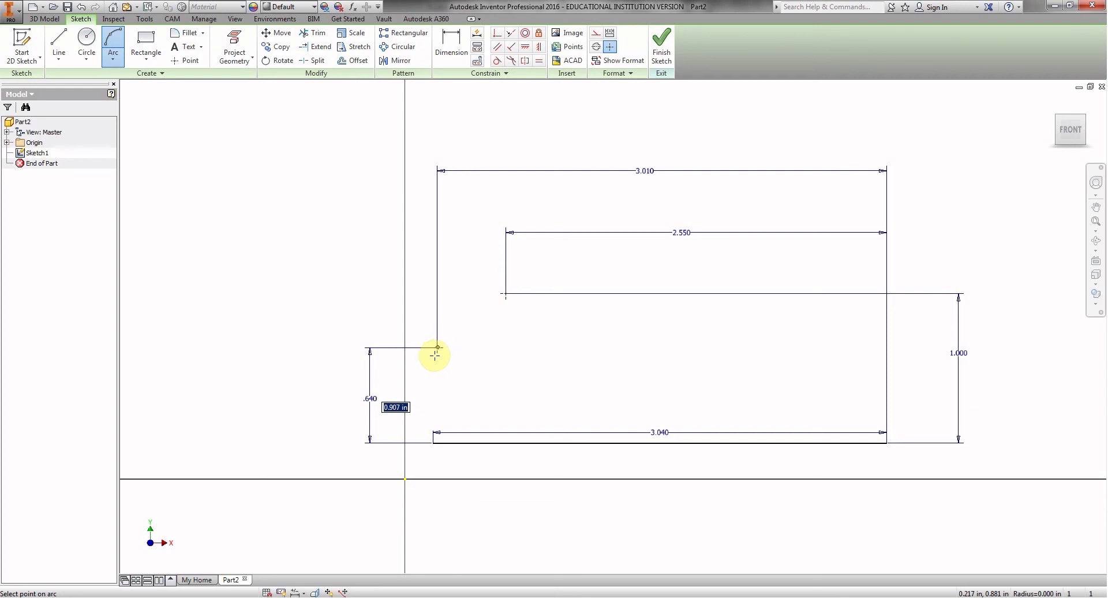
{"action": "left_click", "coordinate": [434, 442]}
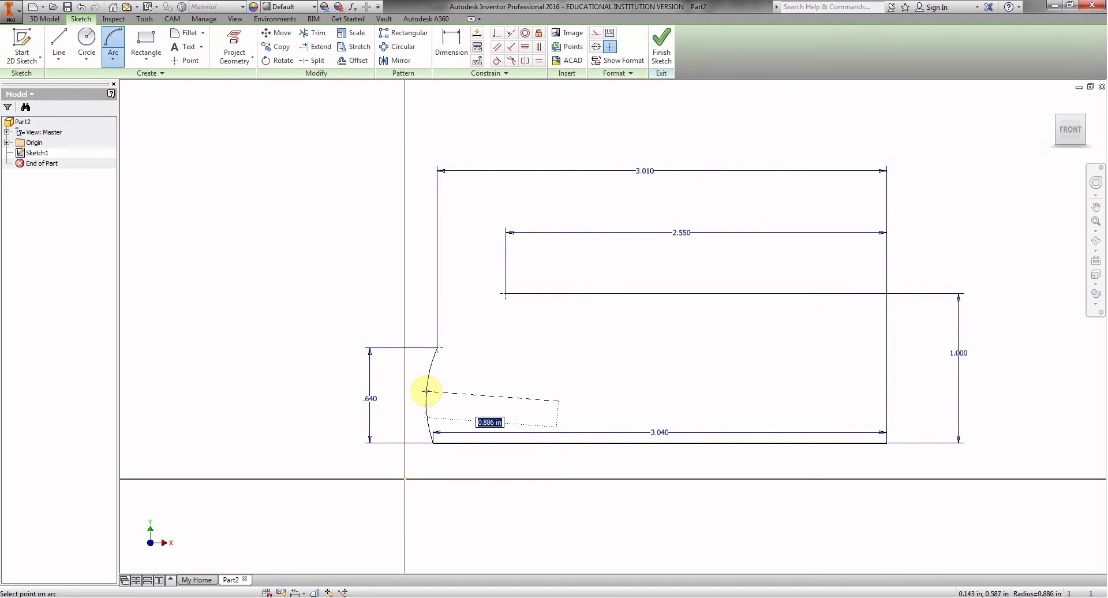
{"action": "left_click", "coordinate": [426, 392]}
{"action": "type", "text": "600"}
{"action": "key", "text": "BackSpace"}
{"action": "key", "text": "BackSpace"}
{"action": "key", "text": "BackSpace"}
{"action": "type", "text": "6.00"}
{"action": "key", "text": "Return"}
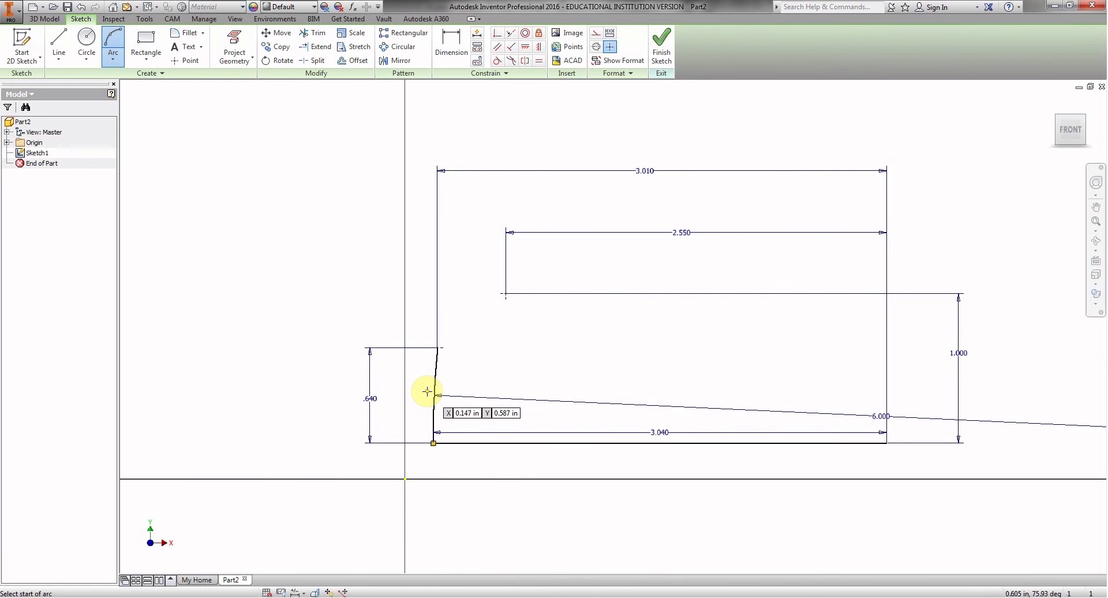
- Draw a .400 radius arc from the lower sketch point to the upper sketch point
{"action": "left_click", "coordinate": [437, 347]}
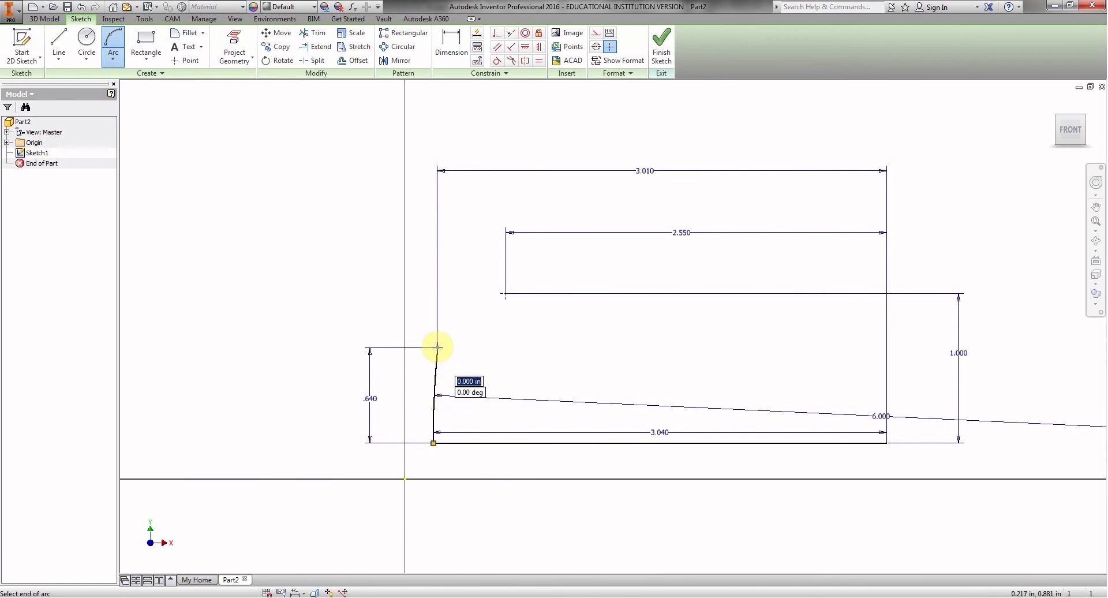
{"action": "left_click", "coordinate": [506, 294]}
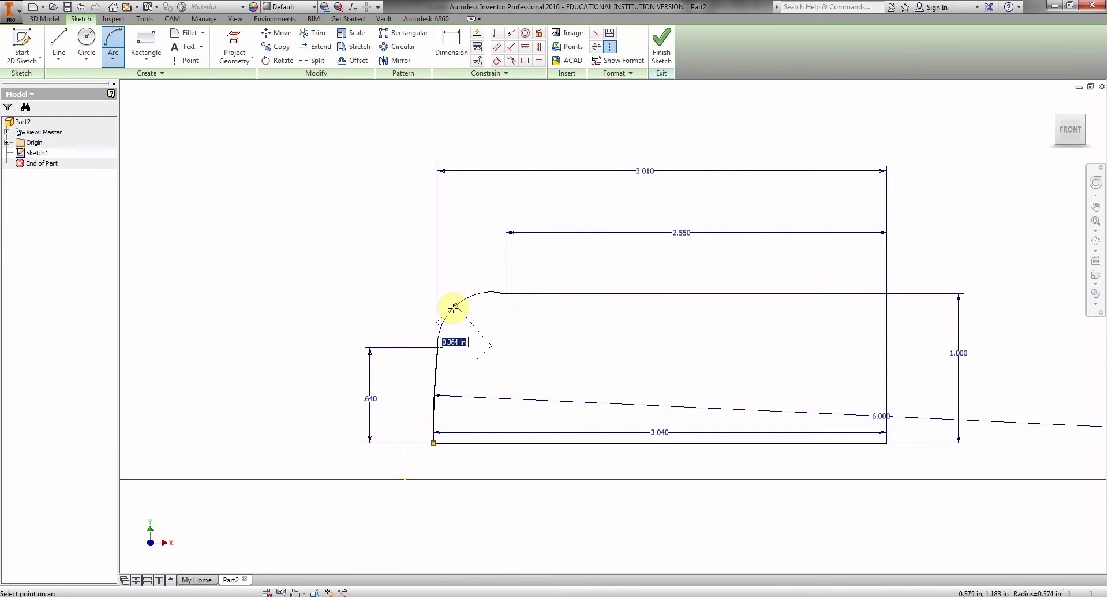
{"action": "type", "text": ".400"}
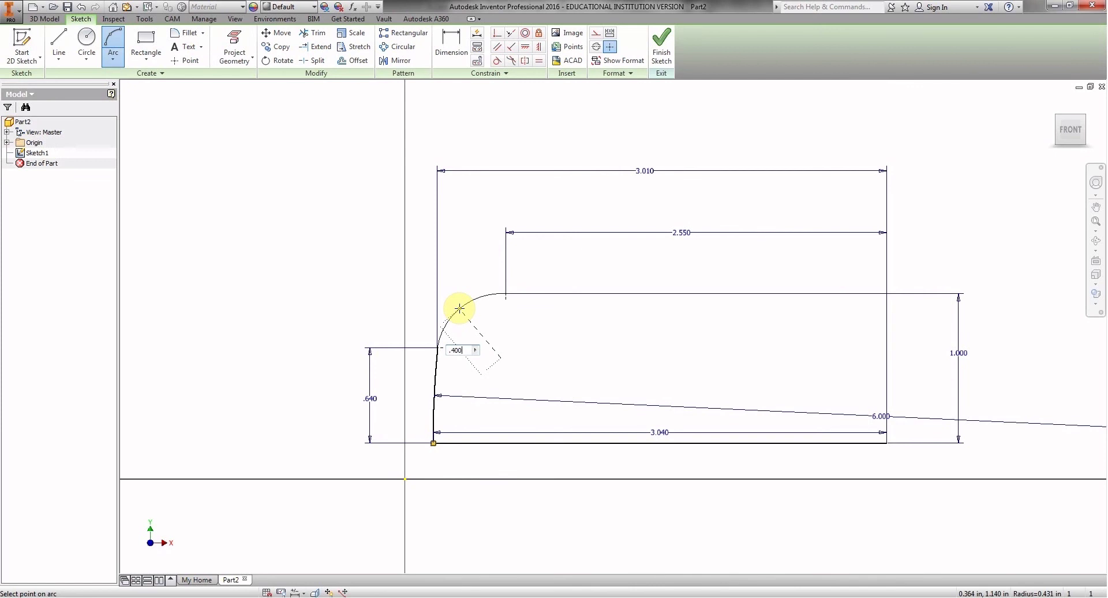
{"action": "key", "text": "Return"}
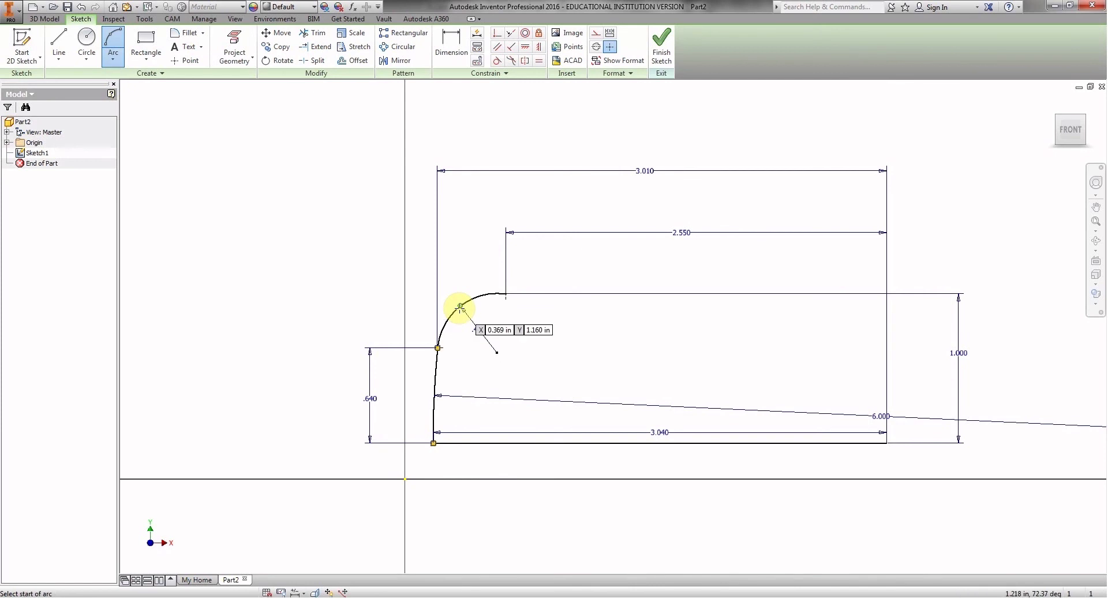
{"action": "left_click", "coordinate": [505, 294]}
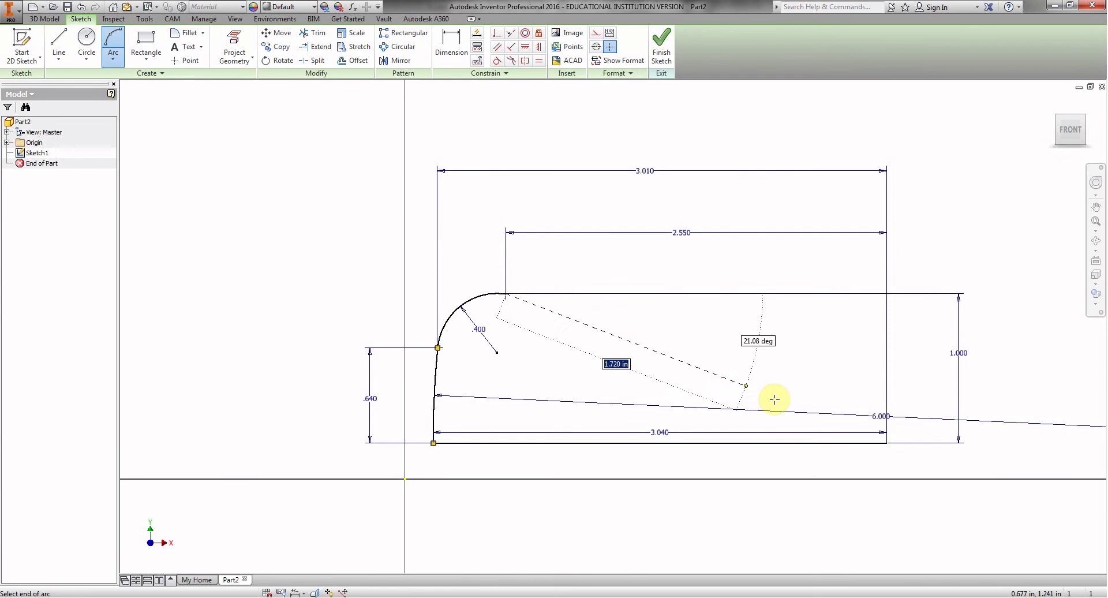
{"action": "left_click", "coordinate": [887, 442]}
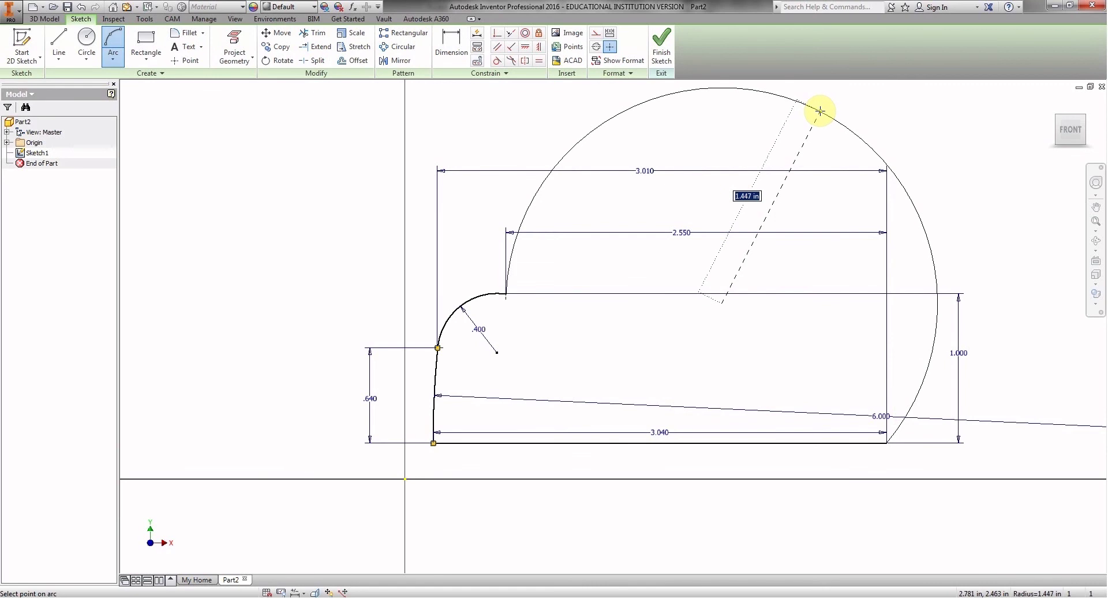
{"action": "type", "text": "6."}
{"action": "key", "text": "Return"}
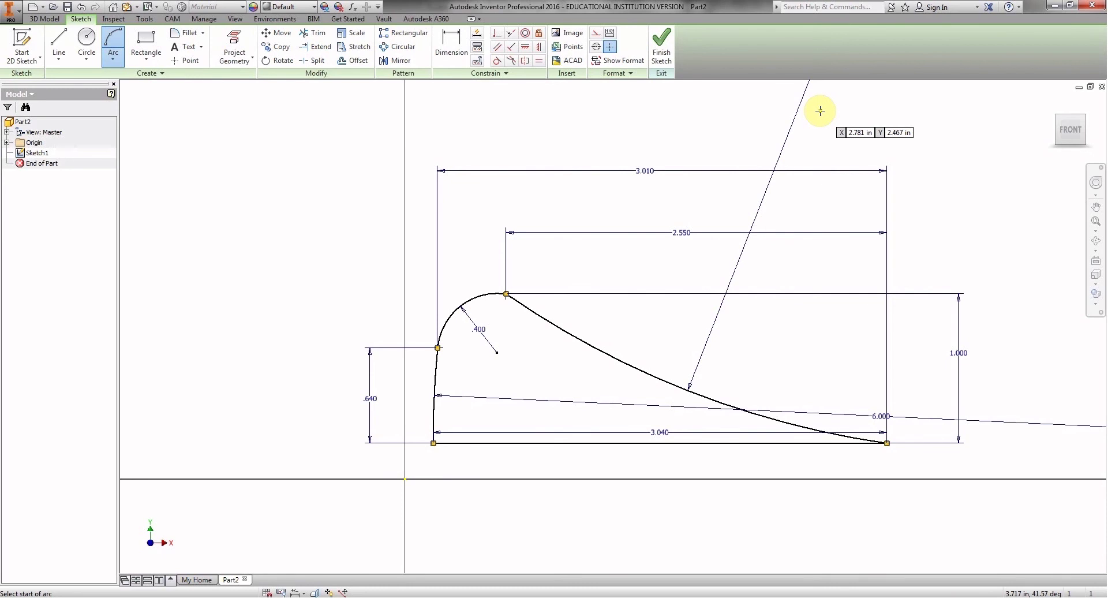
{"action": "key", "text": "ctrl+z"}
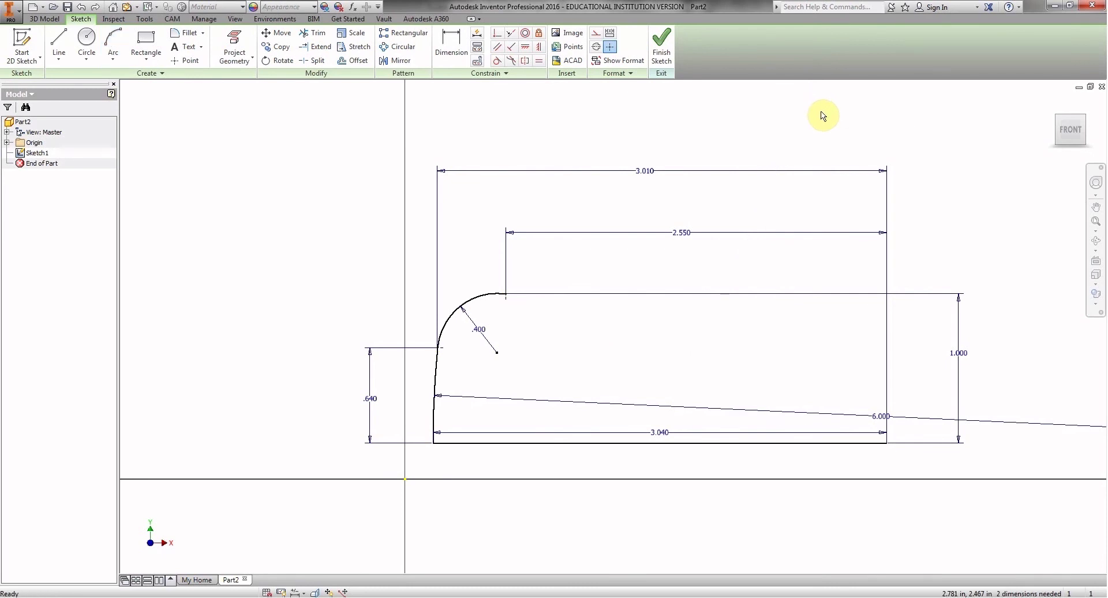
{"action": "left_click", "coordinate": [112, 41]}
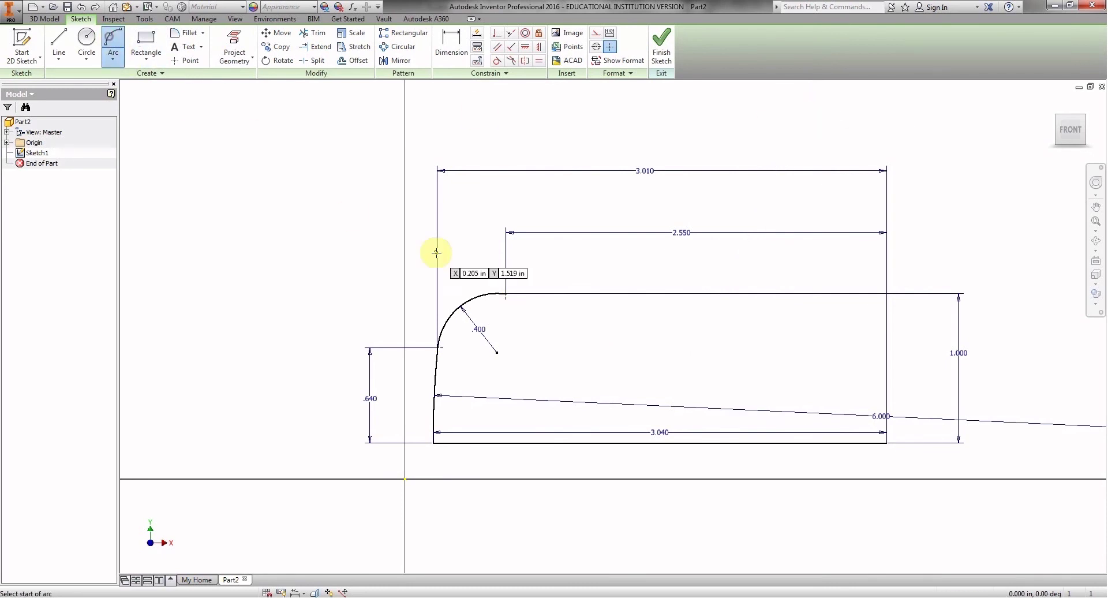
- Draw a 6.00 radius arc from the upper point to the base line's right end
{"action": "left_click", "coordinate": [507, 294]}
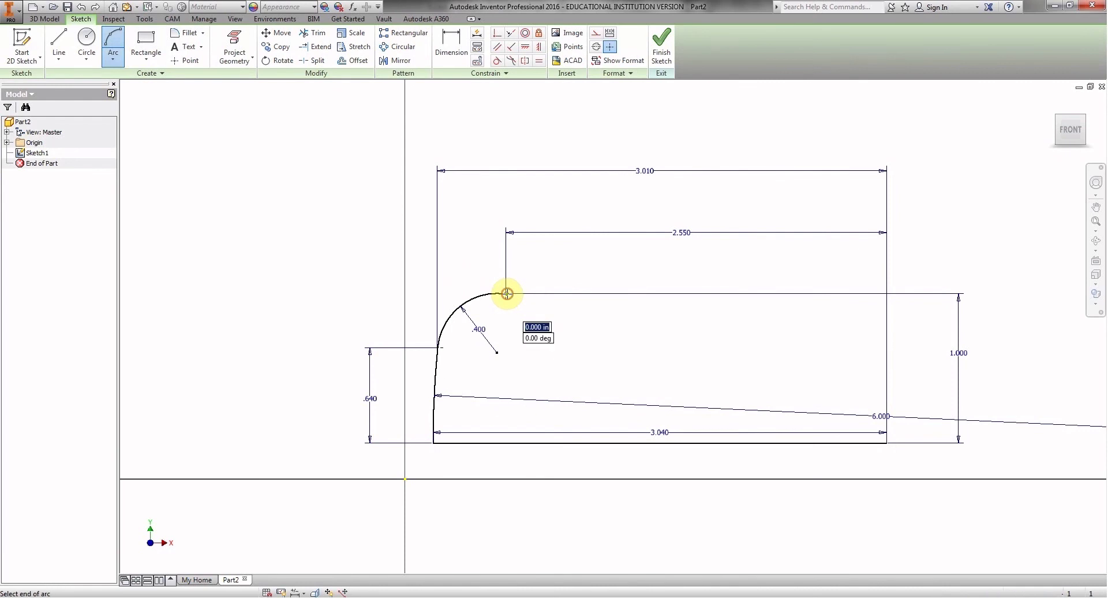
{"action": "left_click", "coordinate": [886, 442]}
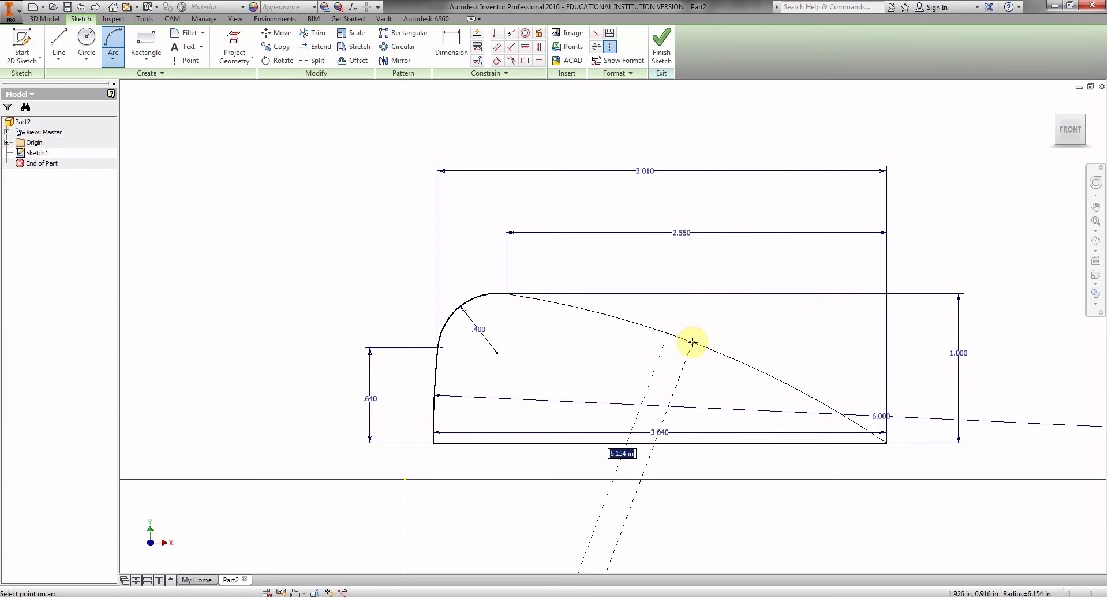
{"action": "type", "text": "6.00"}
{"action": "key", "text": "Return"}
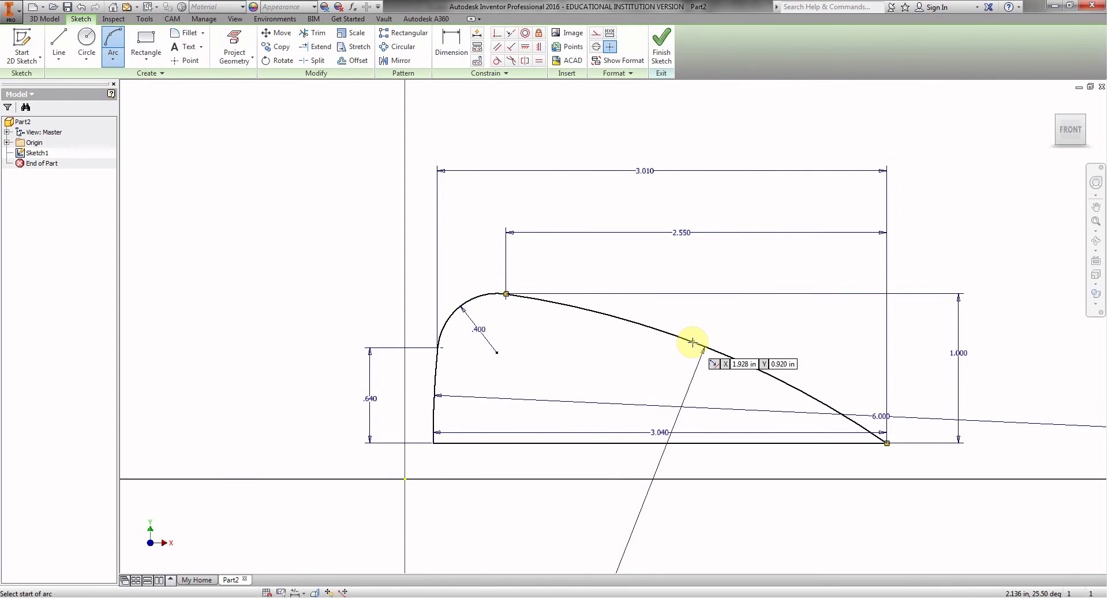
{"action": "right_click", "coordinate": [973, 261]}
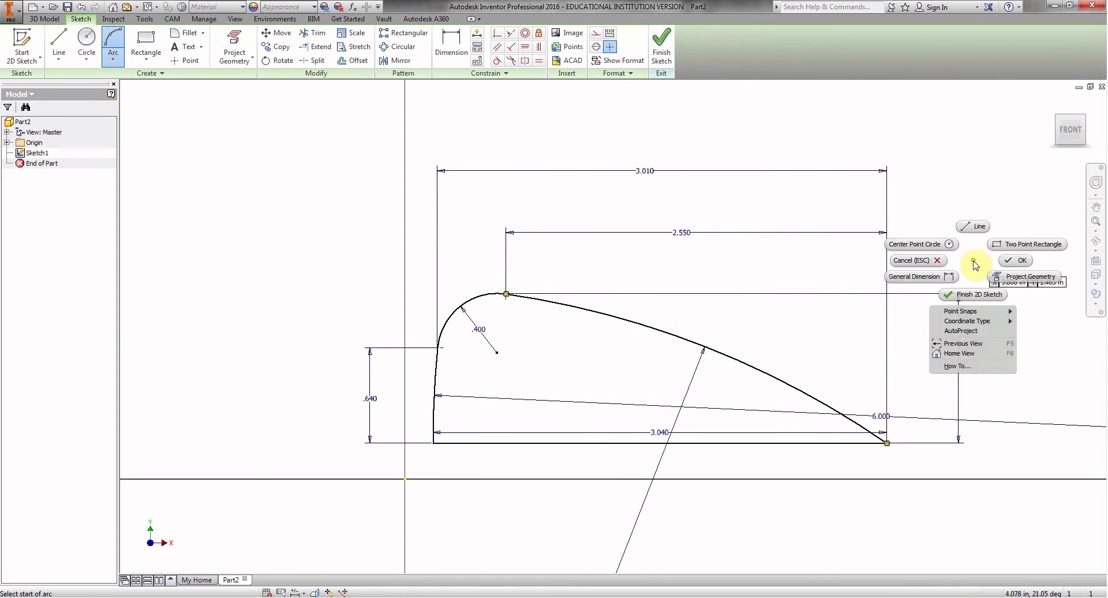
{"action": "left_click", "coordinate": [1011, 264]}
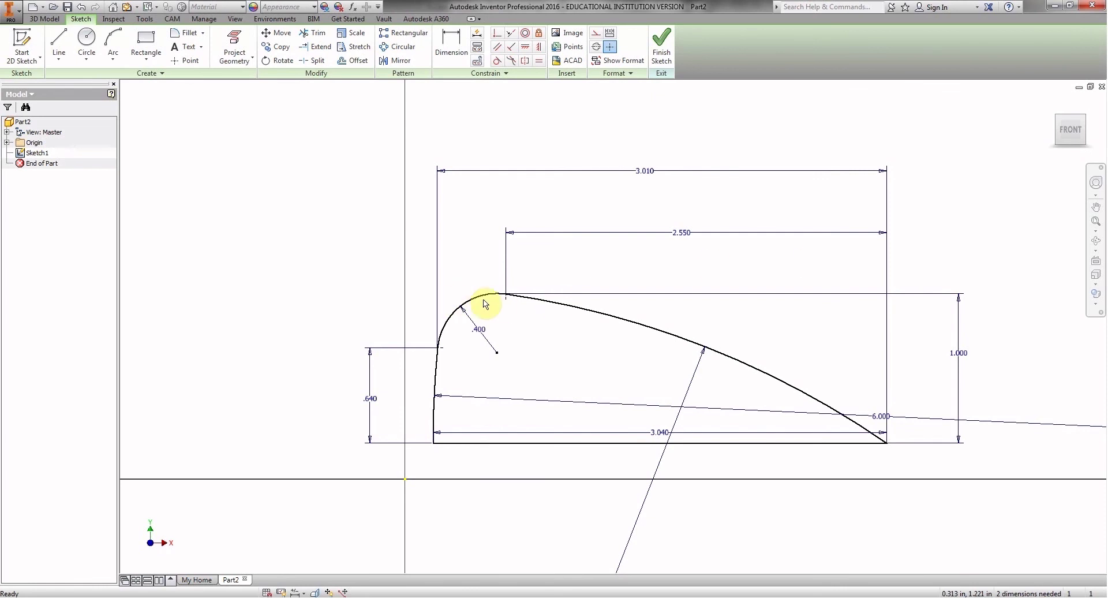
- Zoom and pan around the sketch to inspect the closed windshield profile and its dimensions
{"action": "scroll", "coordinate": [508, 305], "scroll_direction": "down", "scroll_amount": 3}
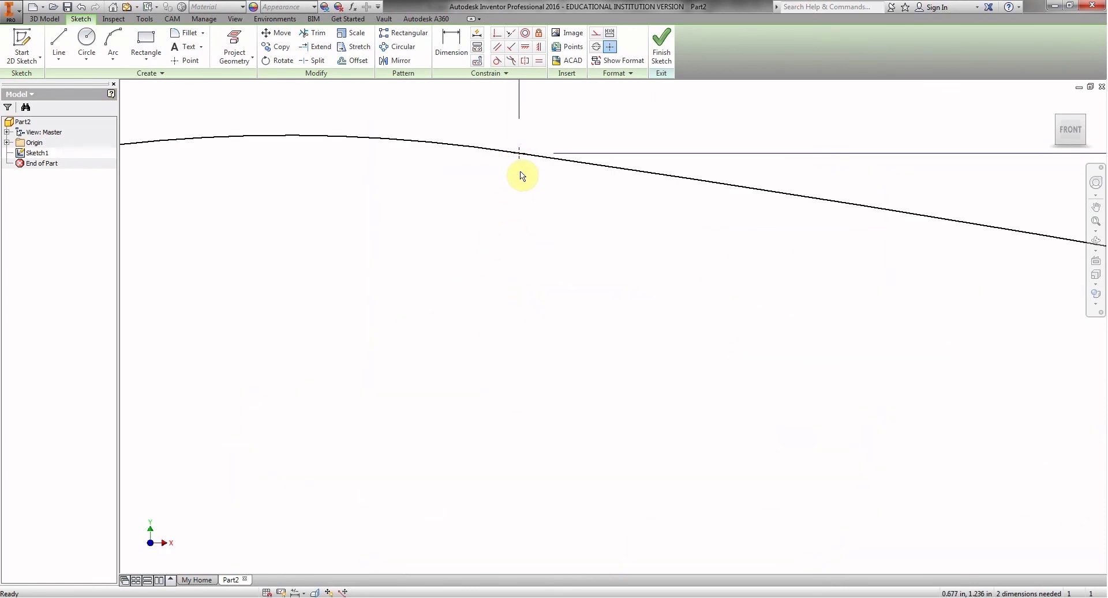
{"action": "middle_click_drag", "start_coordinate": [522, 176], "coordinate": [500, 324]}
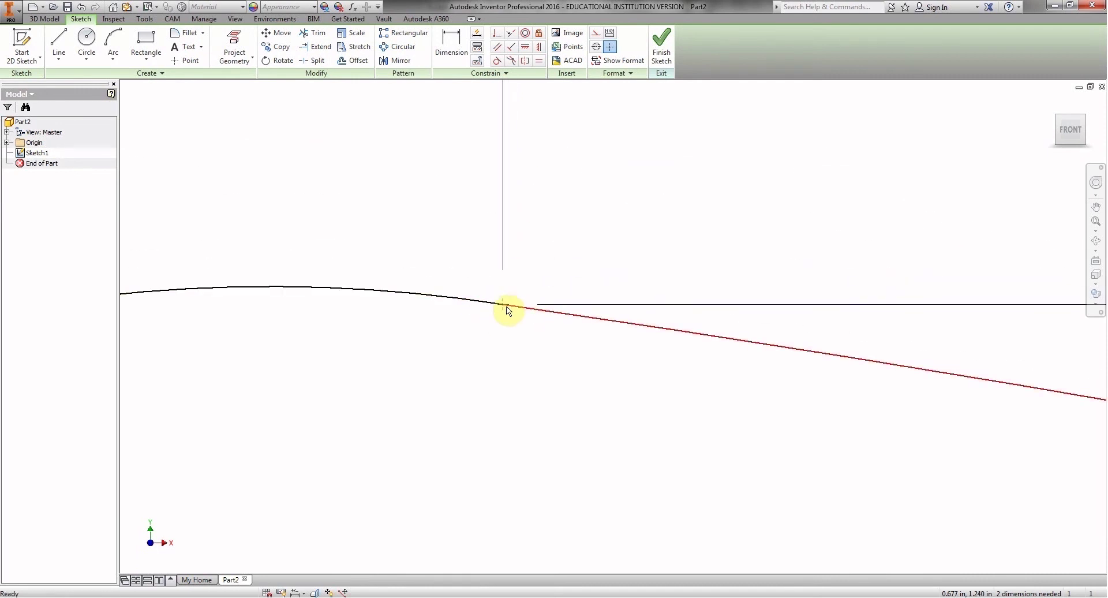
{"action": "scroll", "coordinate": [508, 328], "scroll_direction": "down", "scroll_amount": 2}
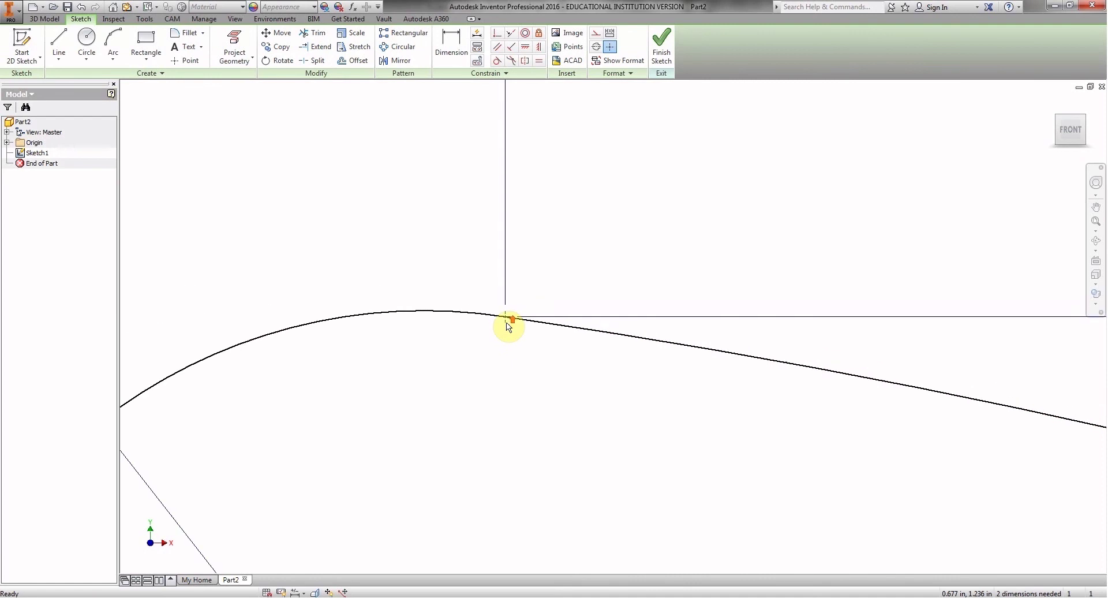
{"action": "left_click", "coordinate": [1065, 123]}
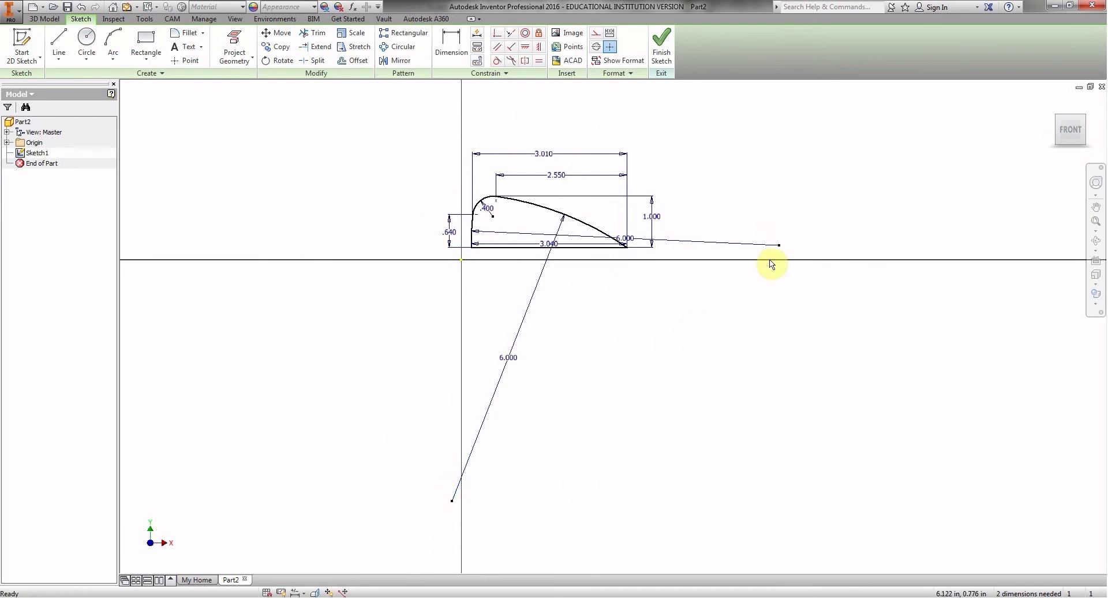
{"action": "scroll", "coordinate": [518, 226], "scroll_direction": "down", "scroll_amount": 2}
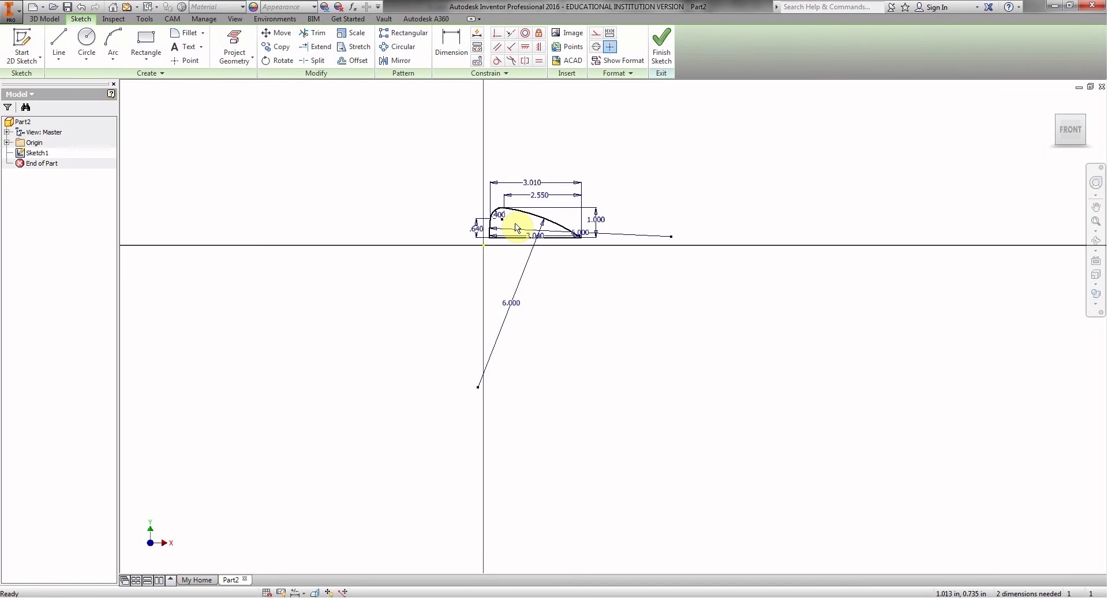
{"action": "scroll", "coordinate": [517, 227], "scroll_direction": "up", "scroll_amount": 4}
{"action": "scroll", "coordinate": [517, 224], "scroll_direction": "down", "scroll_amount": 1}
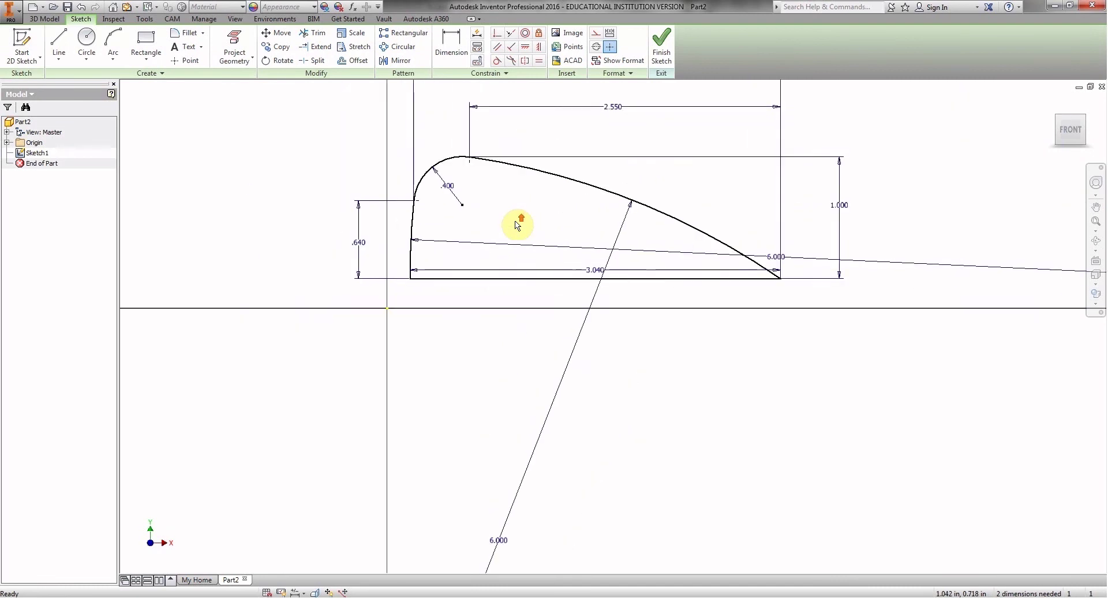
{"action": "middle_click_drag", "start_coordinate": [515, 224], "coordinate": [518, 376]}
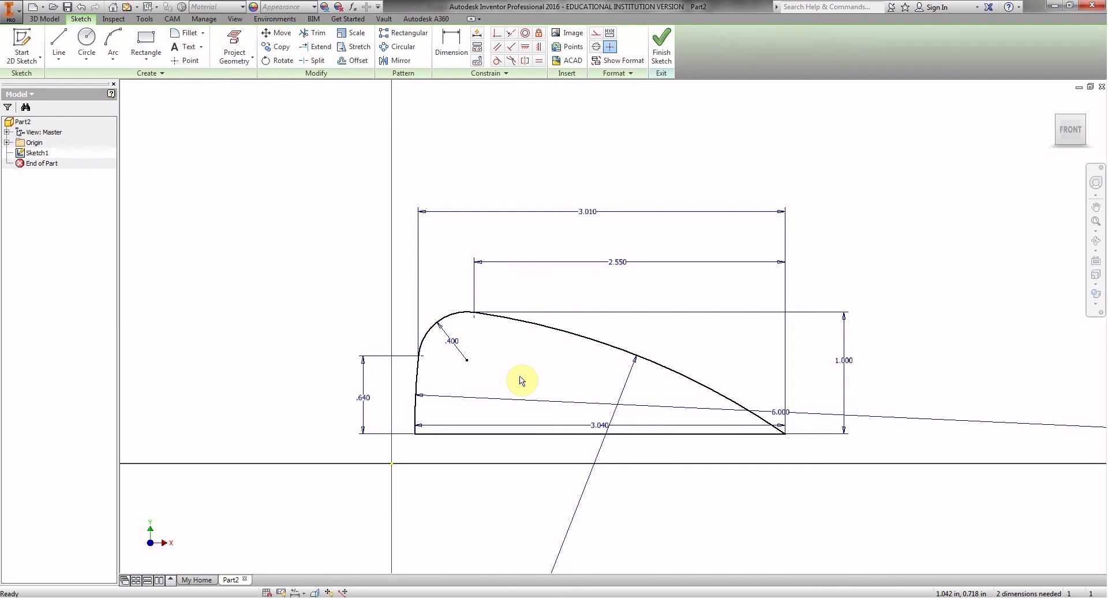
{"action": "left_click", "coordinate": [626, 272]}
{"action": "left_click", "coordinate": [847, 370]}
{"action": "left_click", "coordinate": [622, 271]}
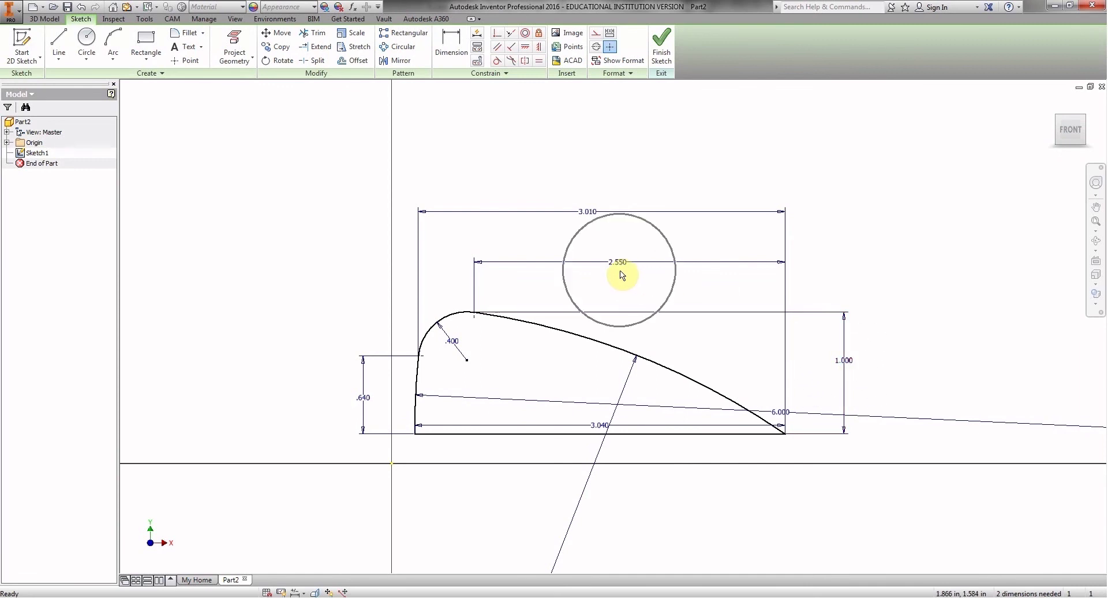
{"action": "key", "text": "alt+Tab"}
- Review the Word figure flagging the 2.550 and 1.000 dimensions for deletion, then return to Inventor
{"action": "scroll", "coordinate": [622, 275], "scroll_direction": "down", "scroll_amount": 5}
{"action": "scroll", "coordinate": [620, 271], "scroll_direction": "down", "scroll_amount": 5}
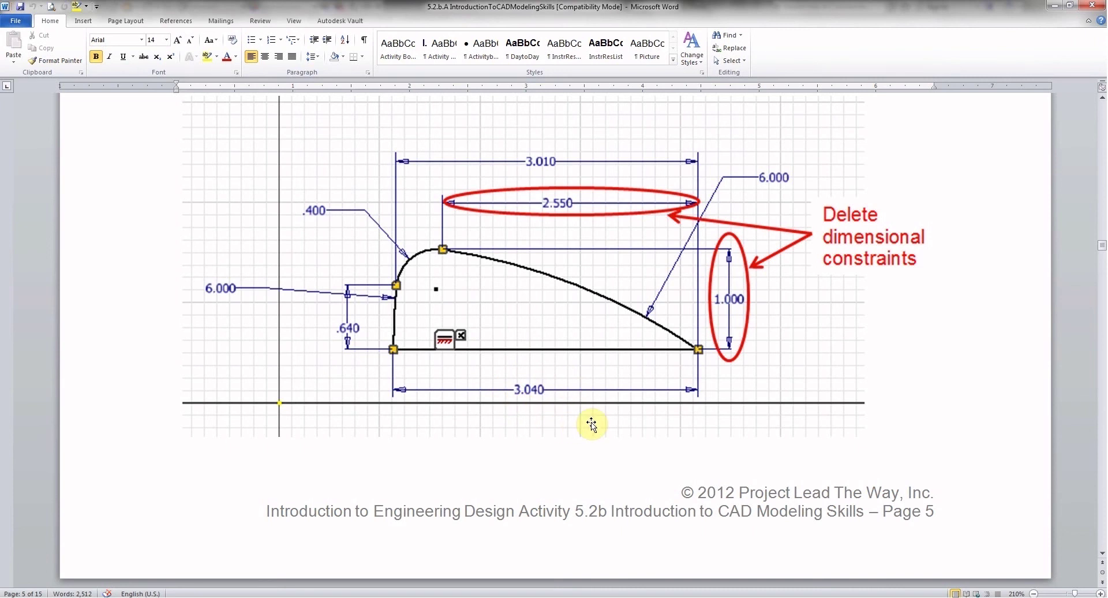
{"action": "key", "text": "alt+Tab"}
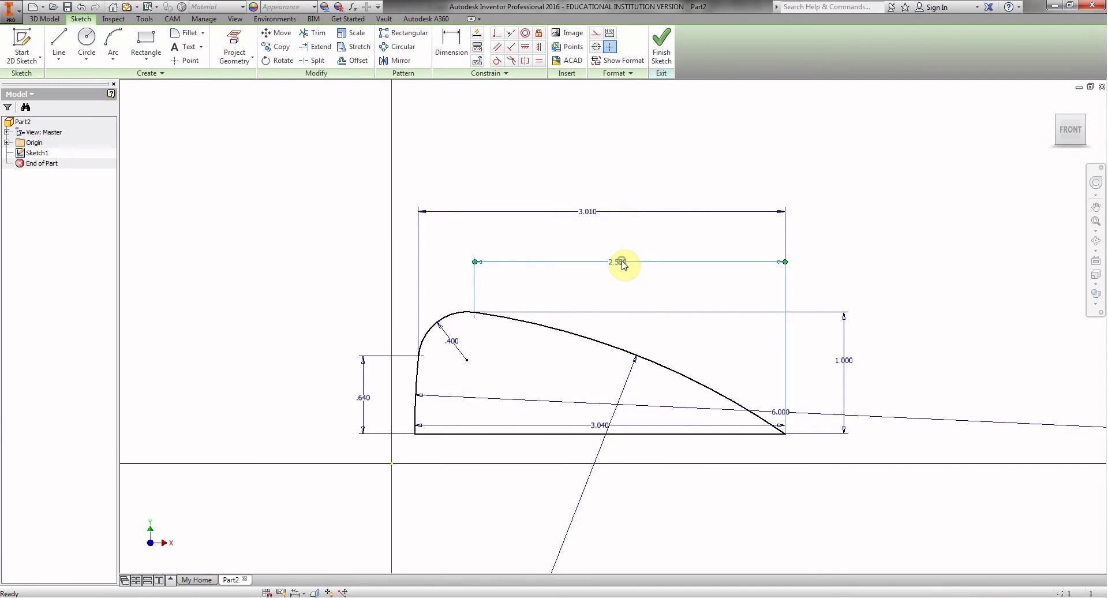
- Delete the 2.550 and 1.000 dimensions, leaving 3.010, 3.040, .640, .400 and 6.000
{"action": "right_click", "coordinate": [623, 264]}
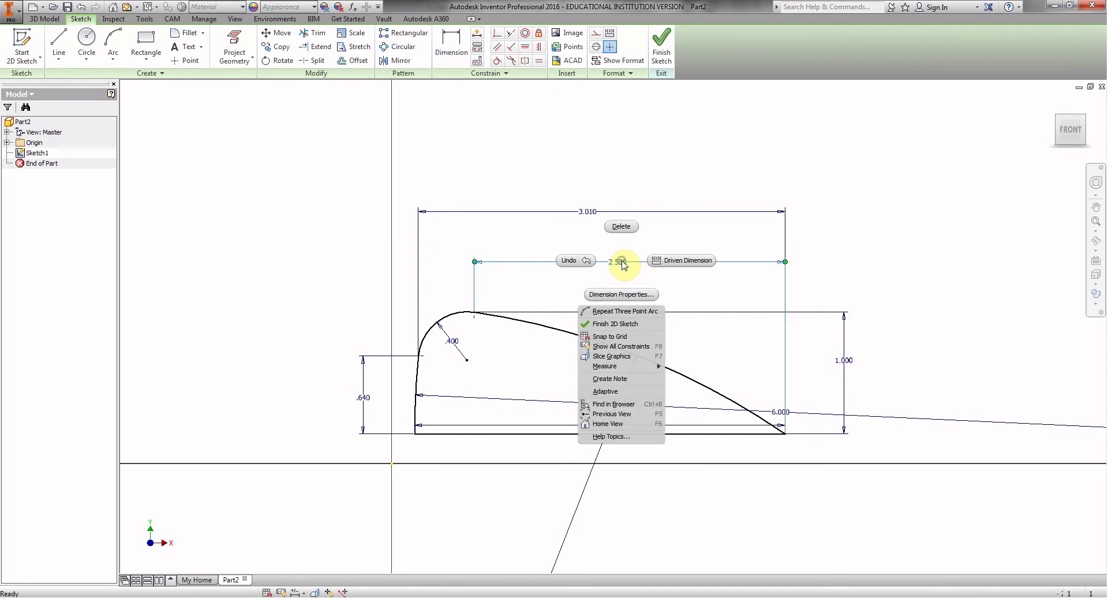
{"action": "left_click", "coordinate": [622, 226]}
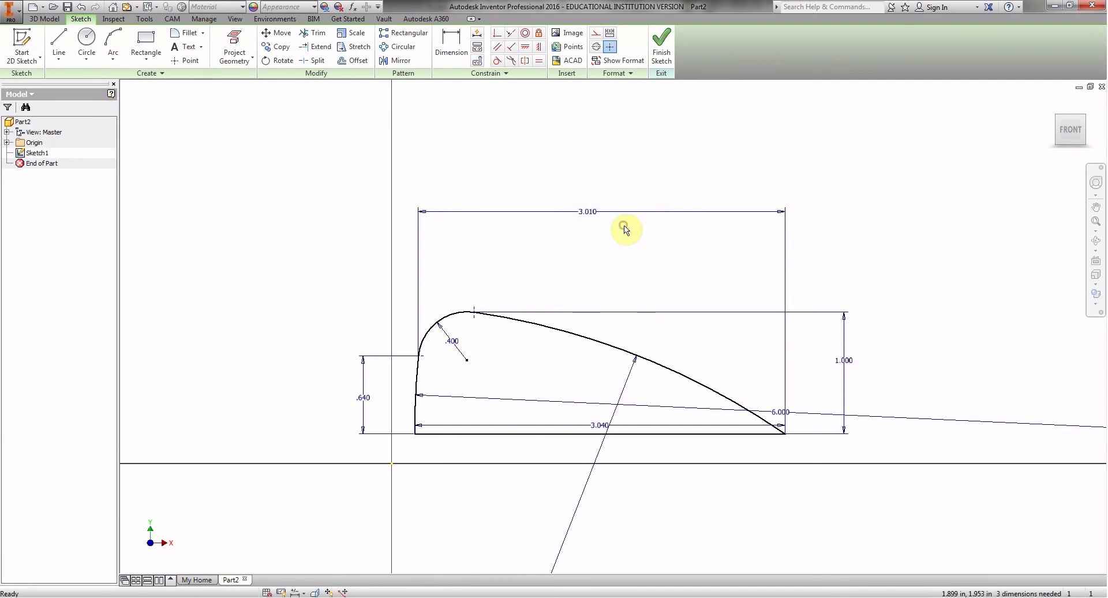
{"action": "left_click", "coordinate": [846, 363]}
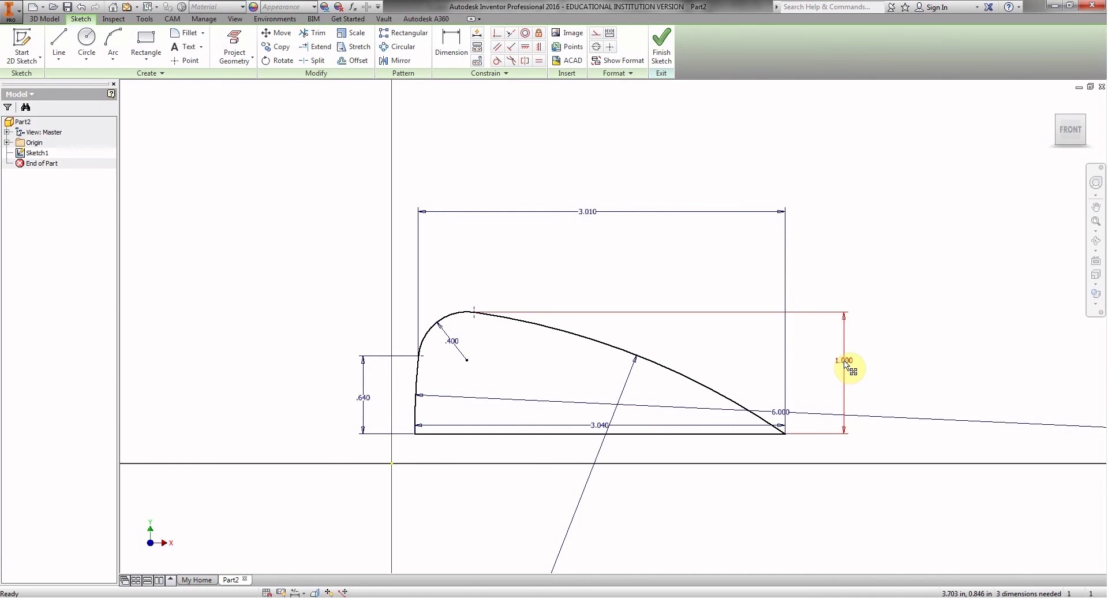
{"action": "key", "text": "Delete"}
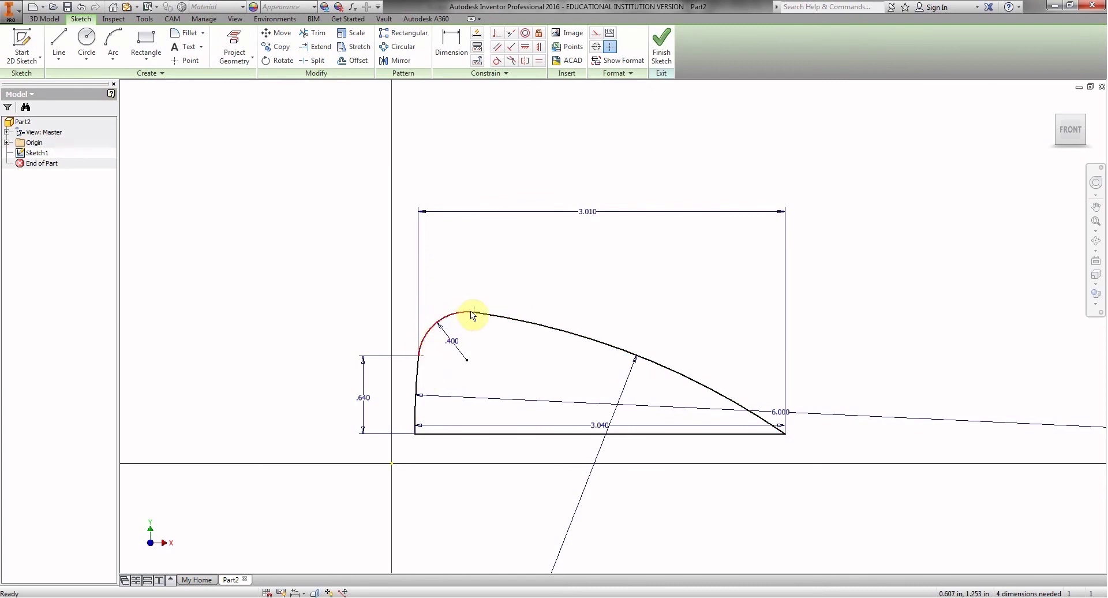
- Make the small .400 arc tangent to the left vertical line
{"action": "left_click", "coordinate": [498, 61]}
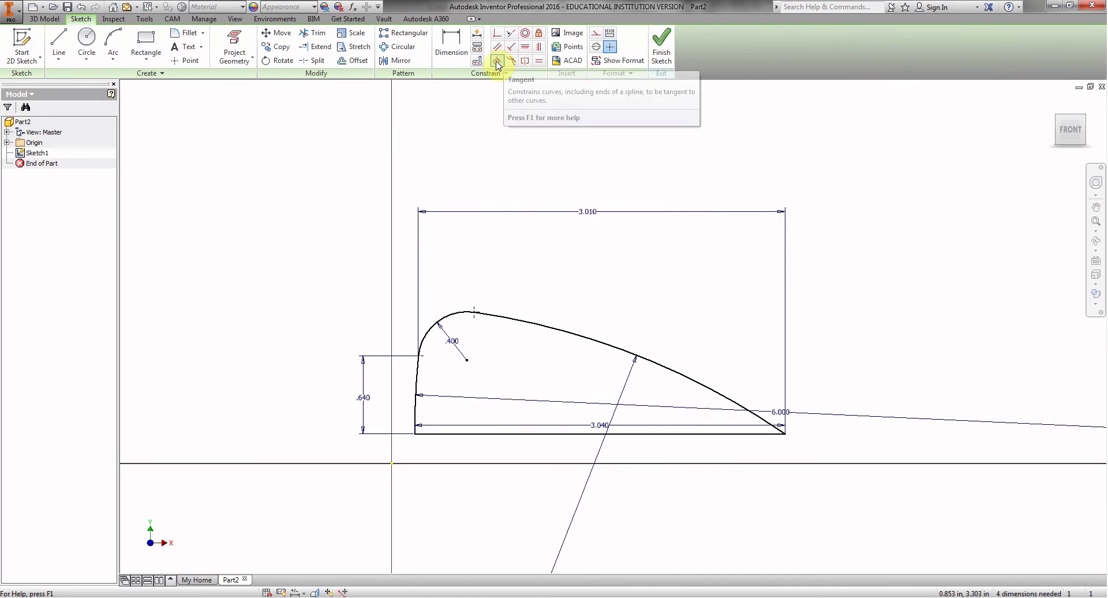
{"action": "left_click", "coordinate": [497, 63]}
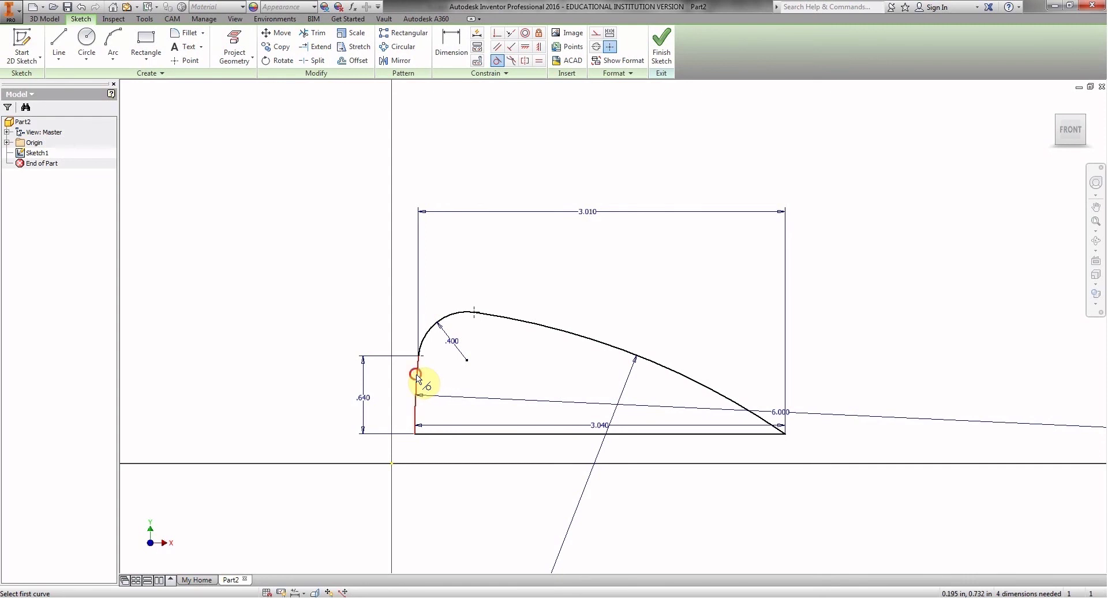
{"action": "left_click", "coordinate": [417, 376]}
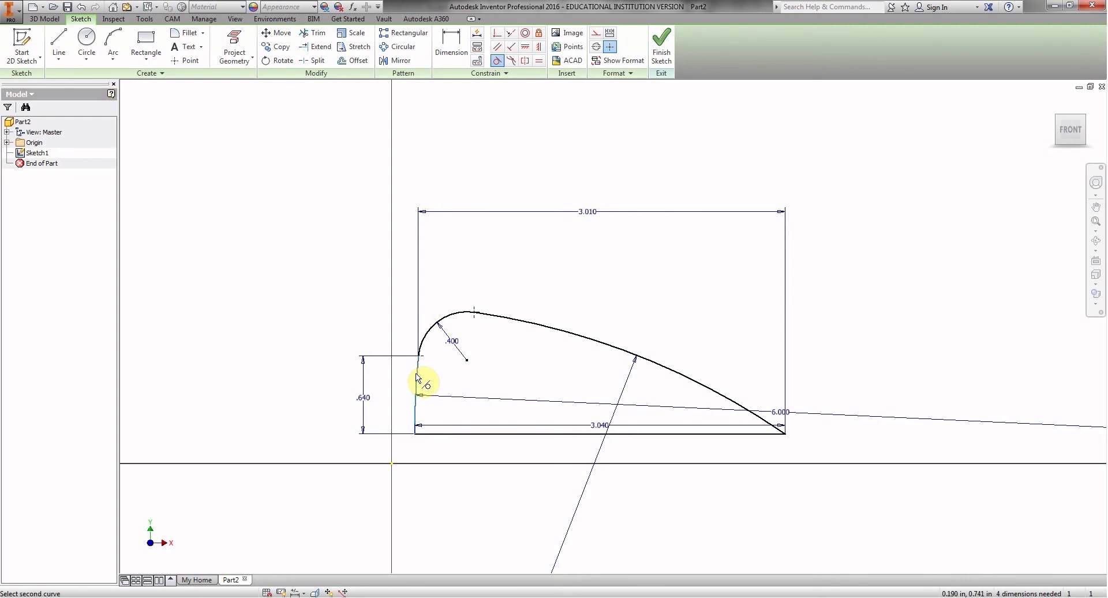
{"action": "left_click", "coordinate": [428, 340]}
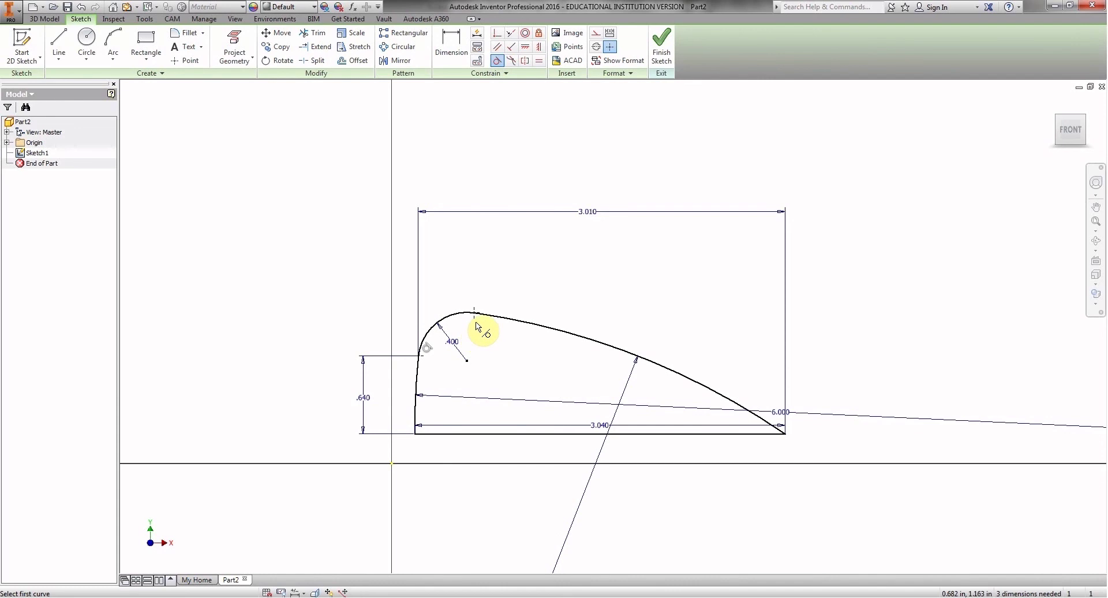
- Make the long arc tangent to the small .400 arc
{"action": "scroll", "coordinate": [482, 324], "scroll_direction": "down", "scroll_amount": 3}
{"action": "scroll", "coordinate": [485, 324], "scroll_direction": "up", "scroll_amount": 4}
{"action": "scroll", "coordinate": [484, 319], "scroll_direction": "up", "scroll_amount": 5}
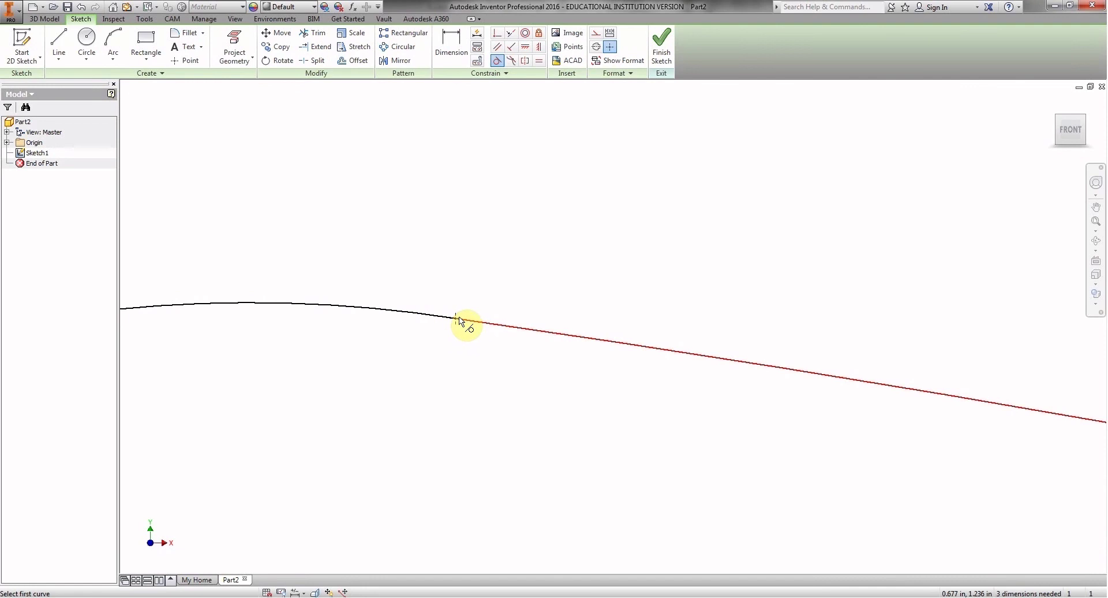
{"action": "scroll", "coordinate": [462, 355], "scroll_direction": "down", "scroll_amount": 2}
{"action": "scroll", "coordinate": [465, 349], "scroll_direction": "down", "scroll_amount": 3}
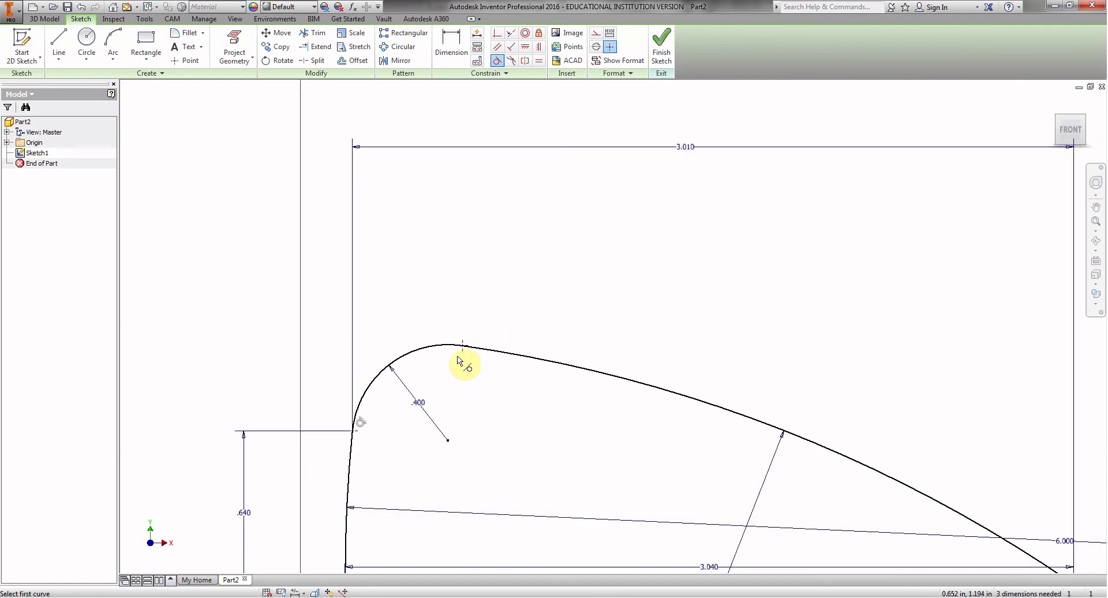
{"action": "left_click", "coordinate": [440, 347]}
{"action": "left_click", "coordinate": [480, 349]}
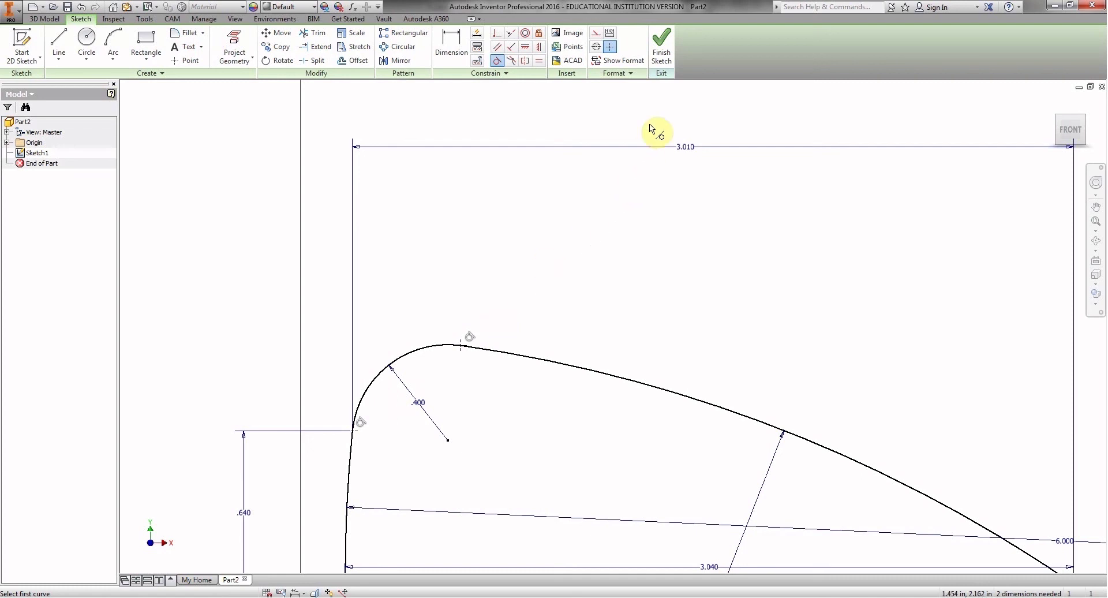
- Finish the sketch and switch to the Home view with the profile centered
{"action": "left_click", "coordinate": [663, 51]}
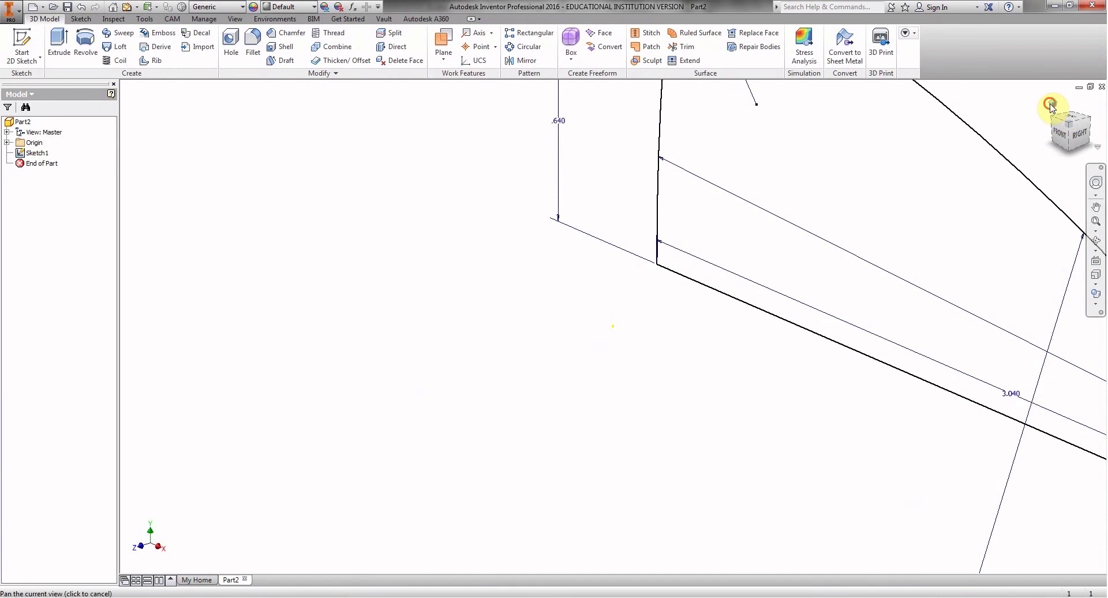
{"action": "left_click", "coordinate": [1052, 104]}
{"action": "scroll", "coordinate": [649, 187], "scroll_direction": "up", "scroll_amount": 2}
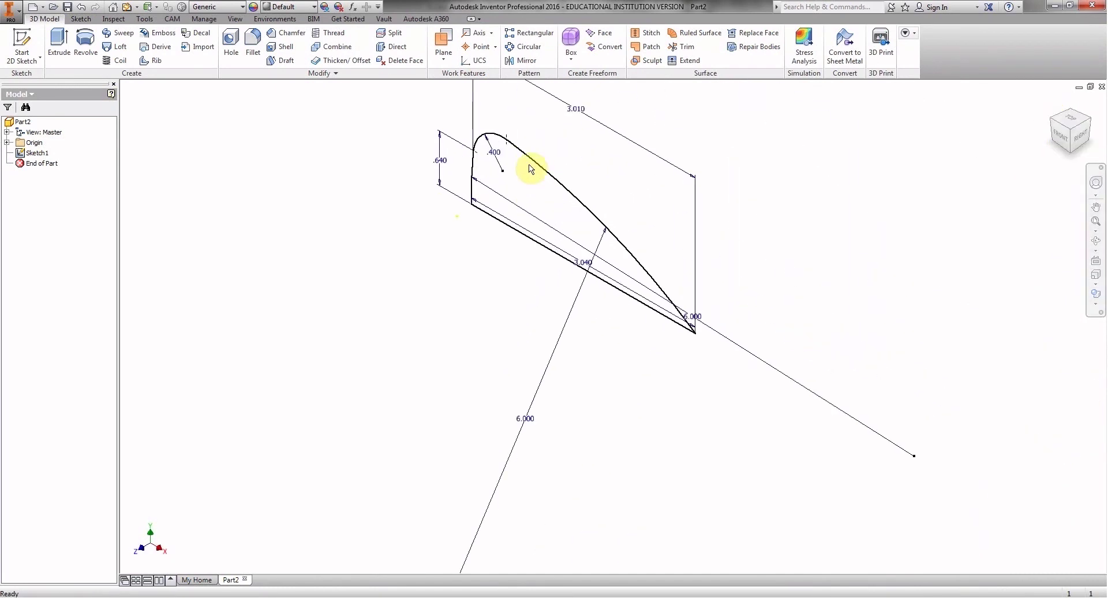
{"action": "middle_click_drag", "start_coordinate": [337, 143], "coordinate": [399, 226]}
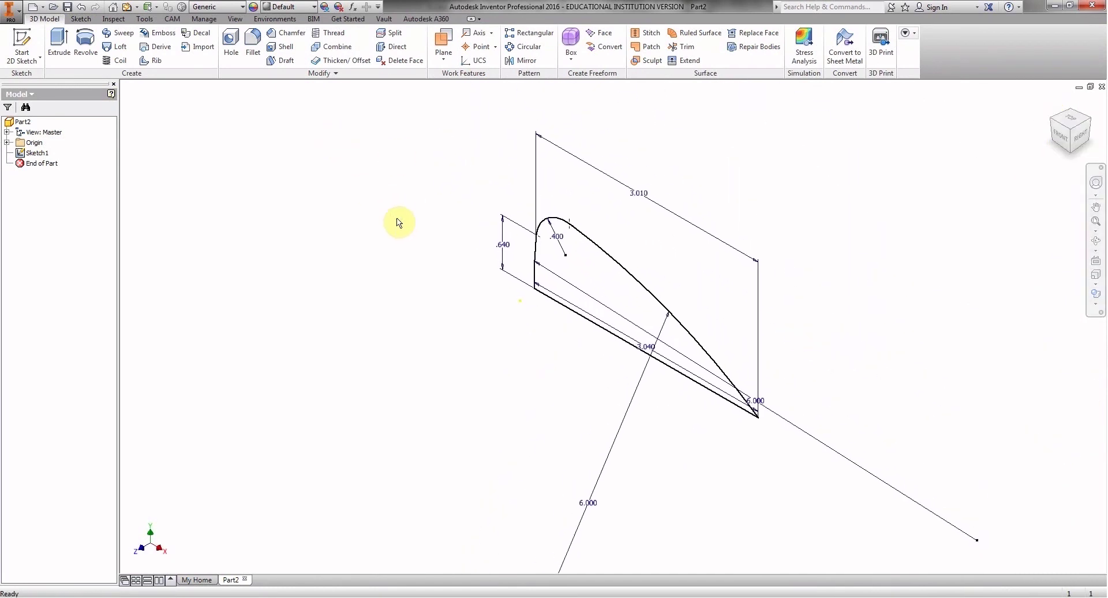
- Preview an extrusion of the windshield profile at 2.55 distance, checking the Word instructions
{"action": "left_click", "coordinate": [69, 50]}
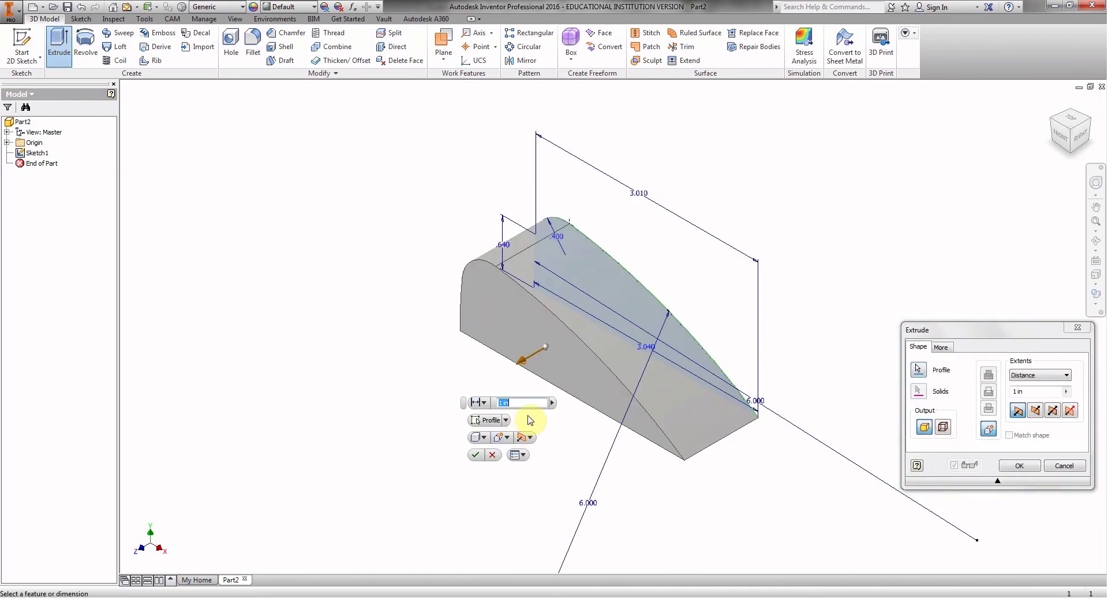
{"action": "type", "text": "2.55"}
{"action": "key", "text": "alt+Tab"}
{"action": "scroll", "coordinate": [527, 407], "scroll_direction": "down", "scroll_amount": 10}
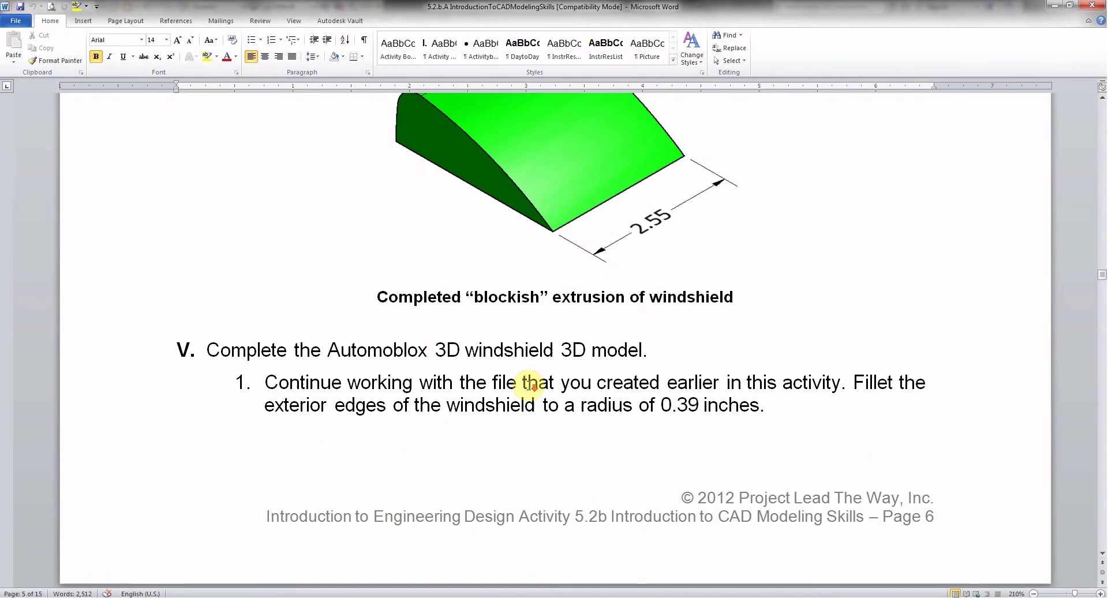
{"action": "scroll", "coordinate": [528, 386], "scroll_direction": "up", "scroll_amount": 6}
{"action": "scroll", "coordinate": [529, 387], "scroll_direction": "down", "scroll_amount": 2}
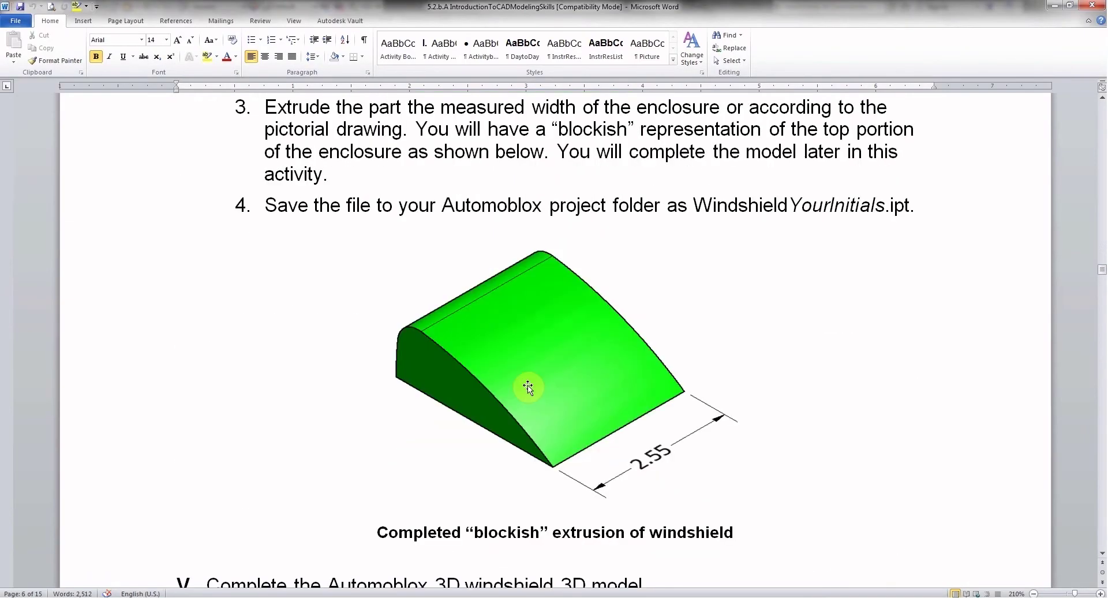
{"action": "key", "text": "alt+Tab"}
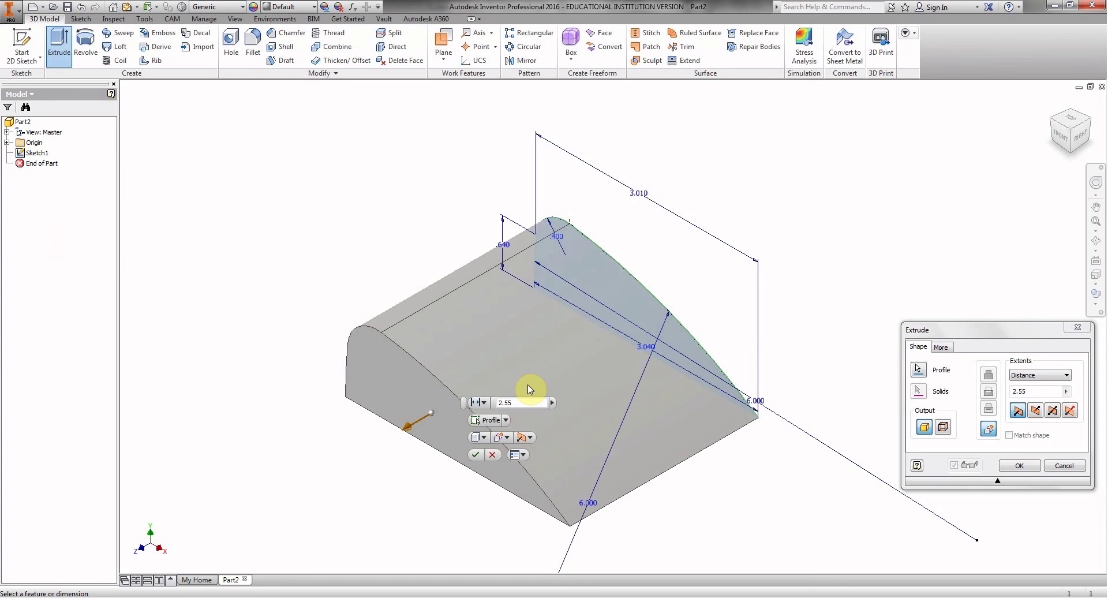
- Confirm the extrusion, creating Extrusion1 as a 2.55 in solid
{"action": "left_click", "coordinate": [477, 456]}
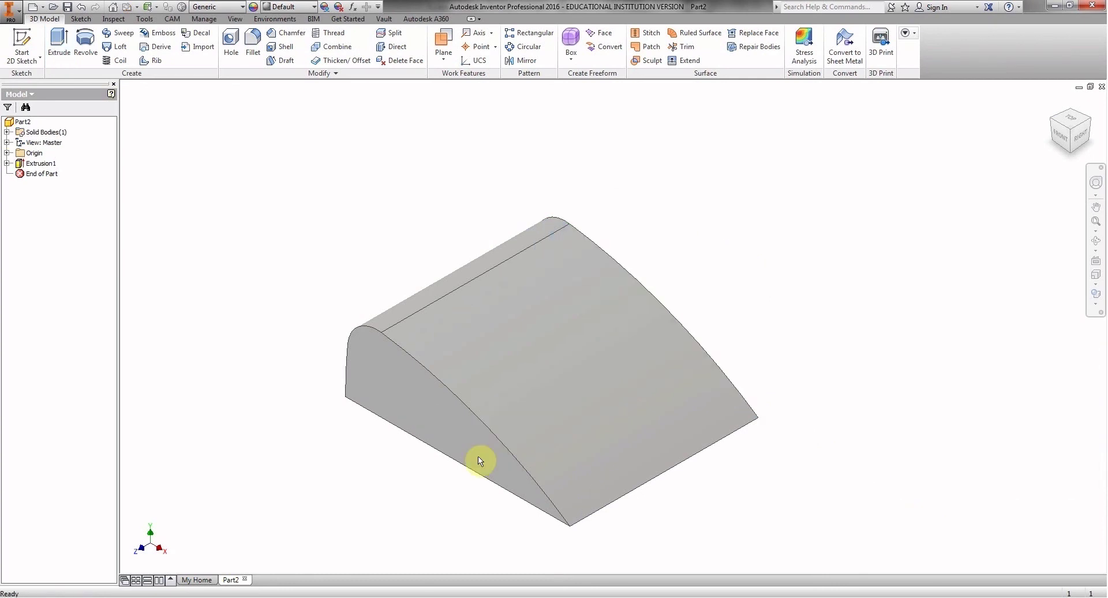